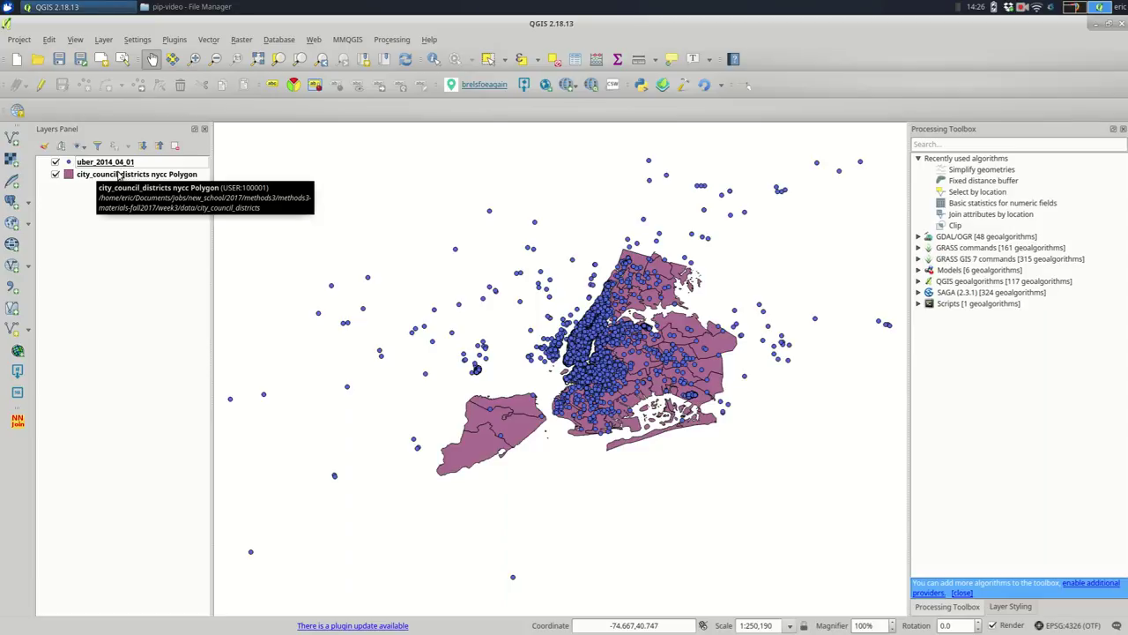
Step: Export the council districts as shapefile city-council-districts-4326 in EPSG:4326 WGS 84 and add it to the map
{"action": "right_click", "coordinate": [116, 175]}
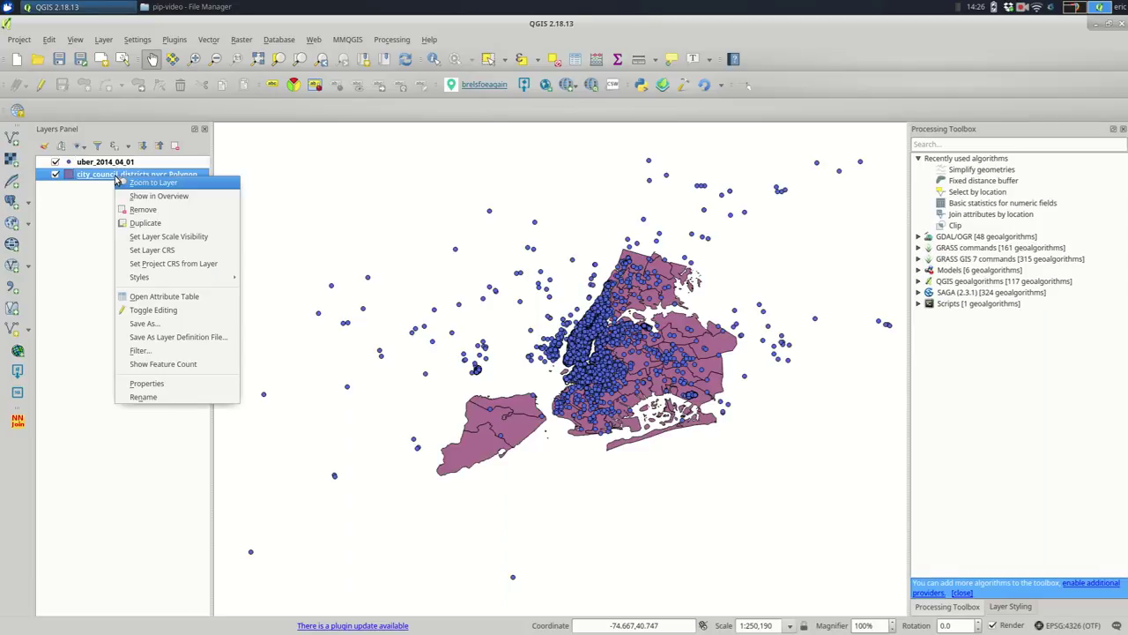
{"action": "left_click", "coordinate": [144, 324]}
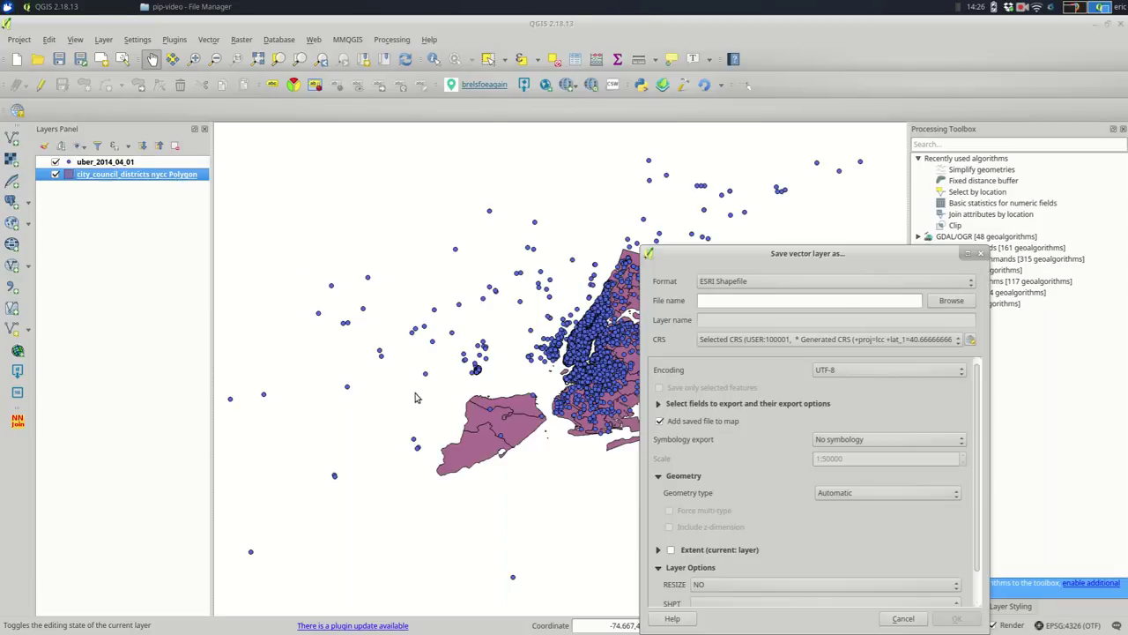
{"action": "left_click", "coordinate": [952, 301]}
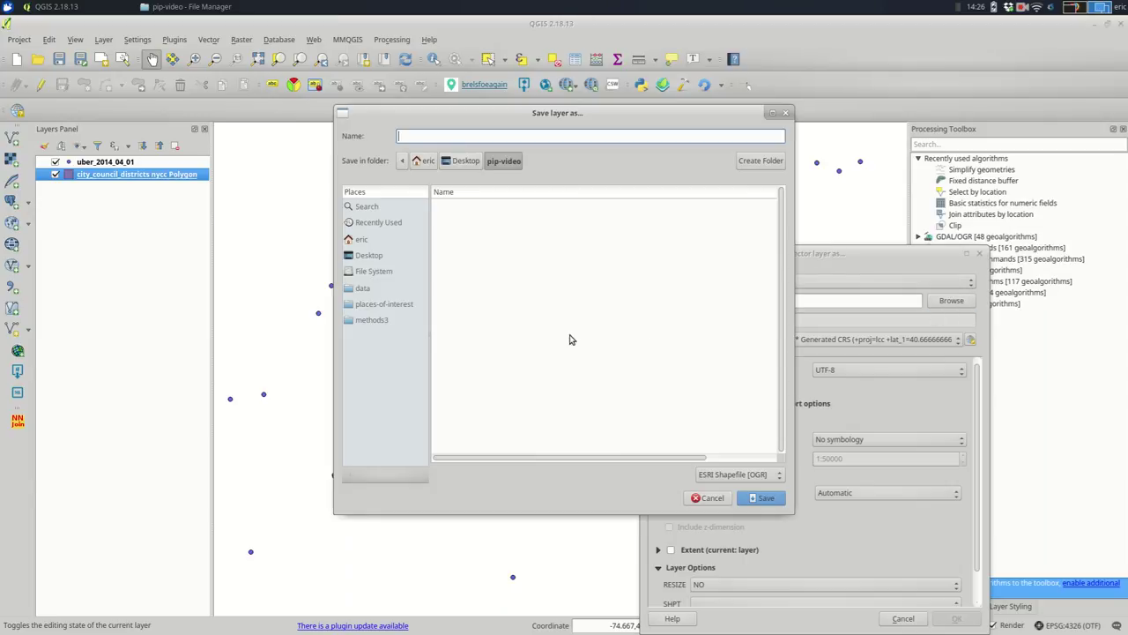
{"action": "type", "text": "city-council-districts-4326"}
{"action": "key", "text": "Return"}
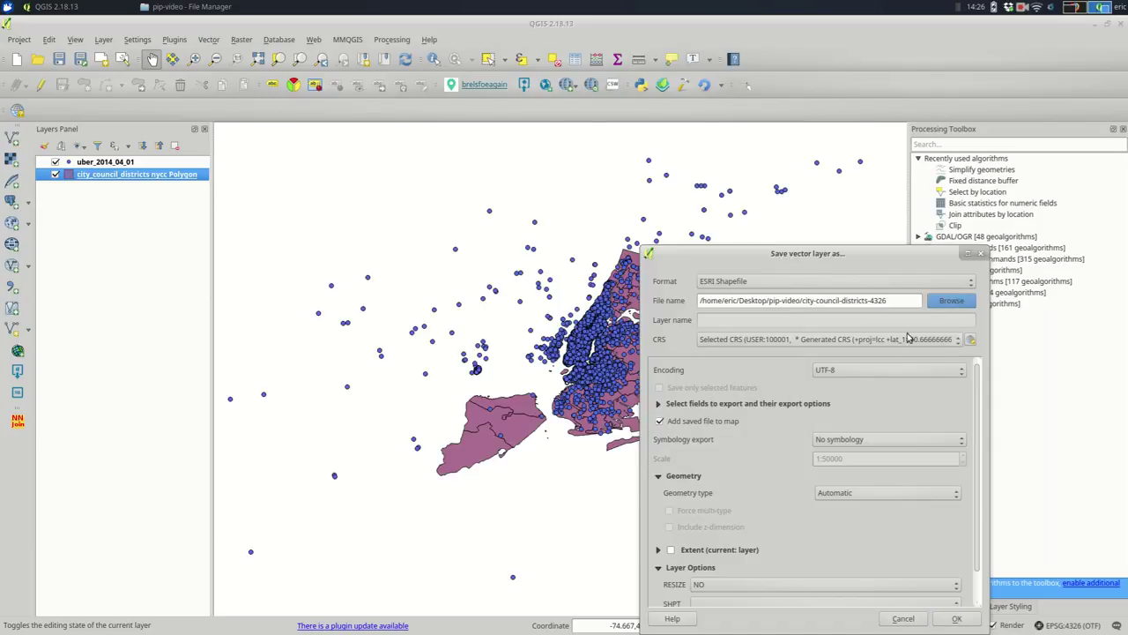
{"action": "left_click", "coordinate": [899, 340]}
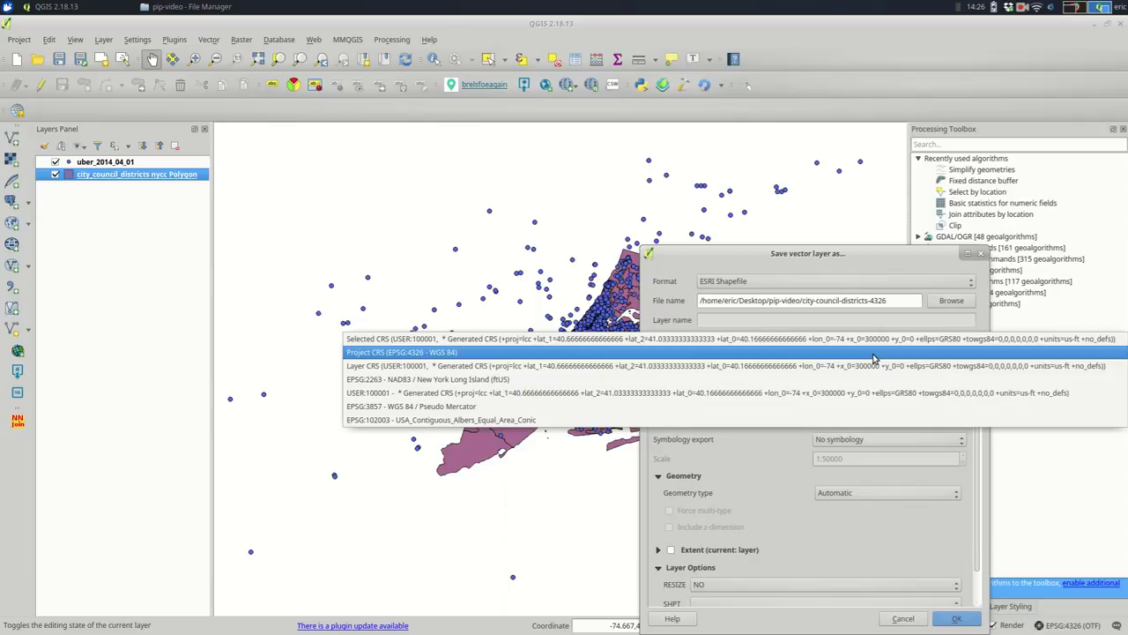
{"action": "left_click", "coordinate": [876, 354]}
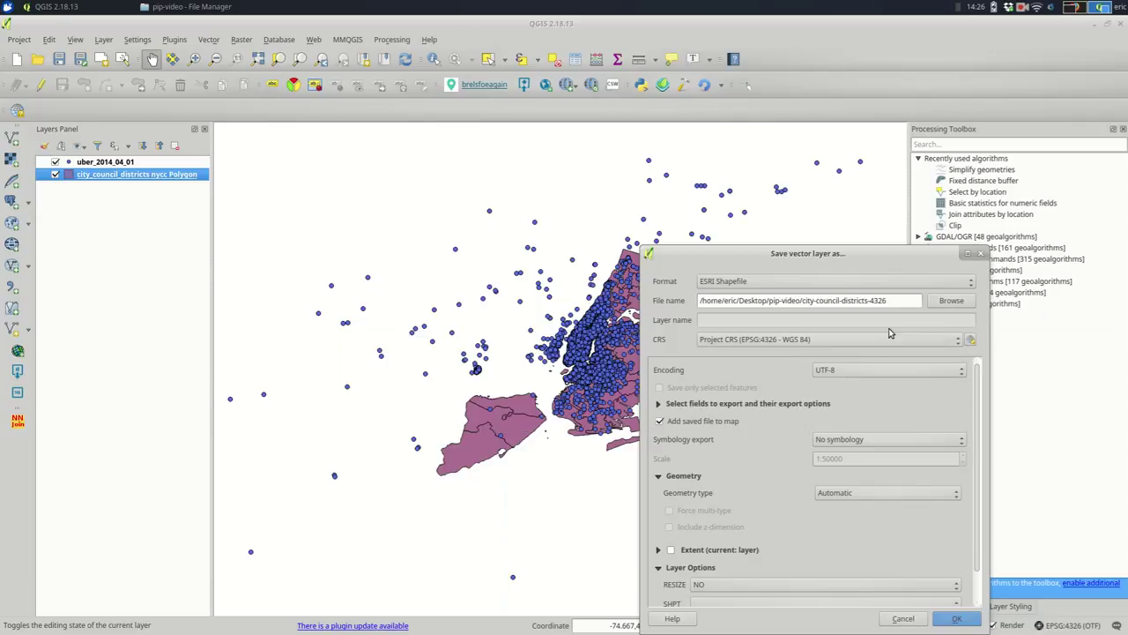
{"action": "left_click", "coordinate": [970, 339]}
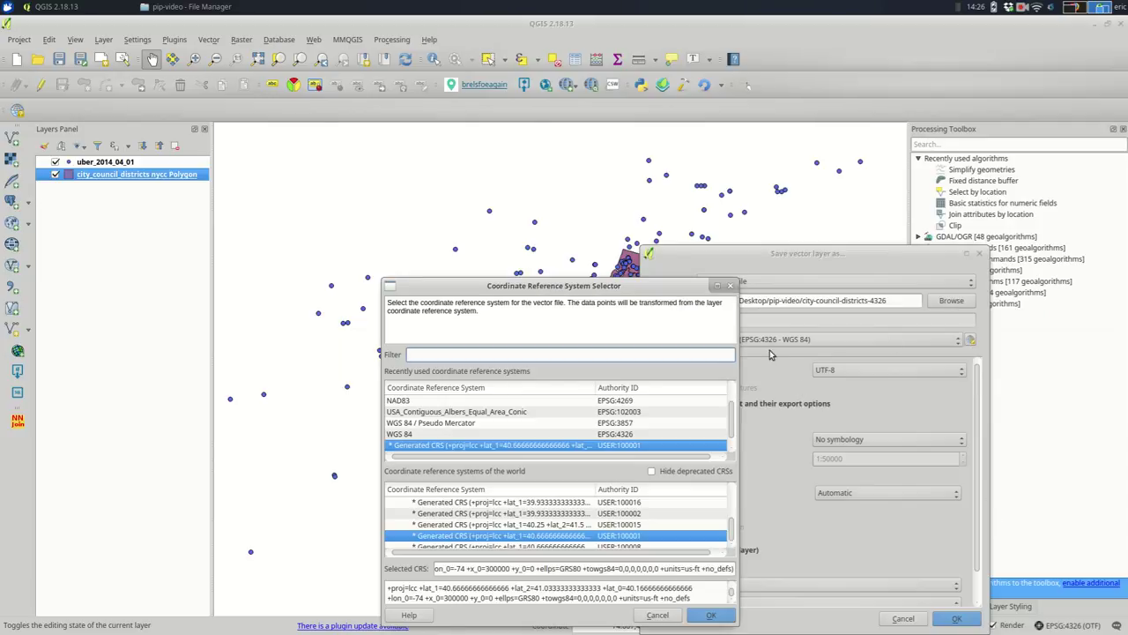
{"action": "left_click", "coordinate": [730, 285]}
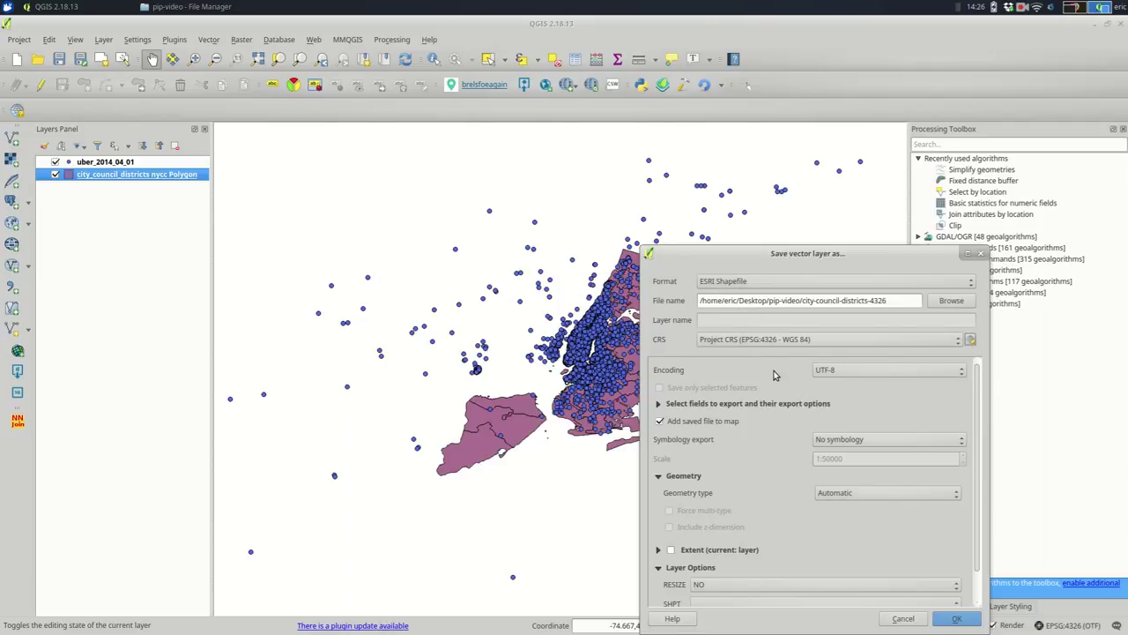
{"action": "left_click", "coordinate": [945, 620]}
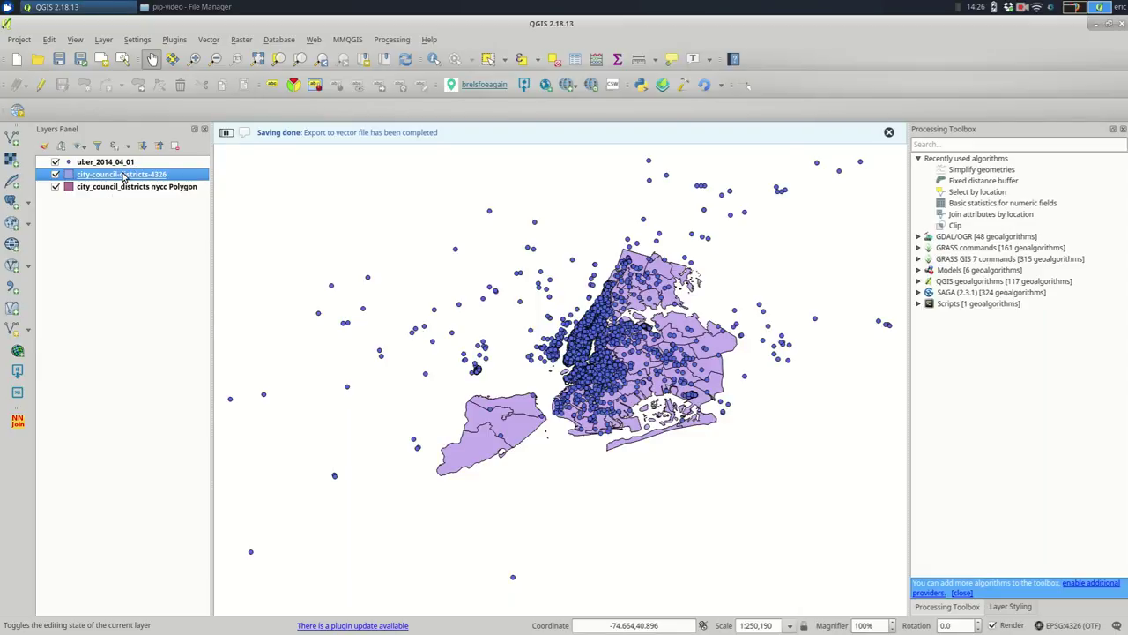
Step: Zoom to the original city_council_districts nycc Polygon layer, then remove it from the project
{"action": "left_click", "coordinate": [126, 187]}
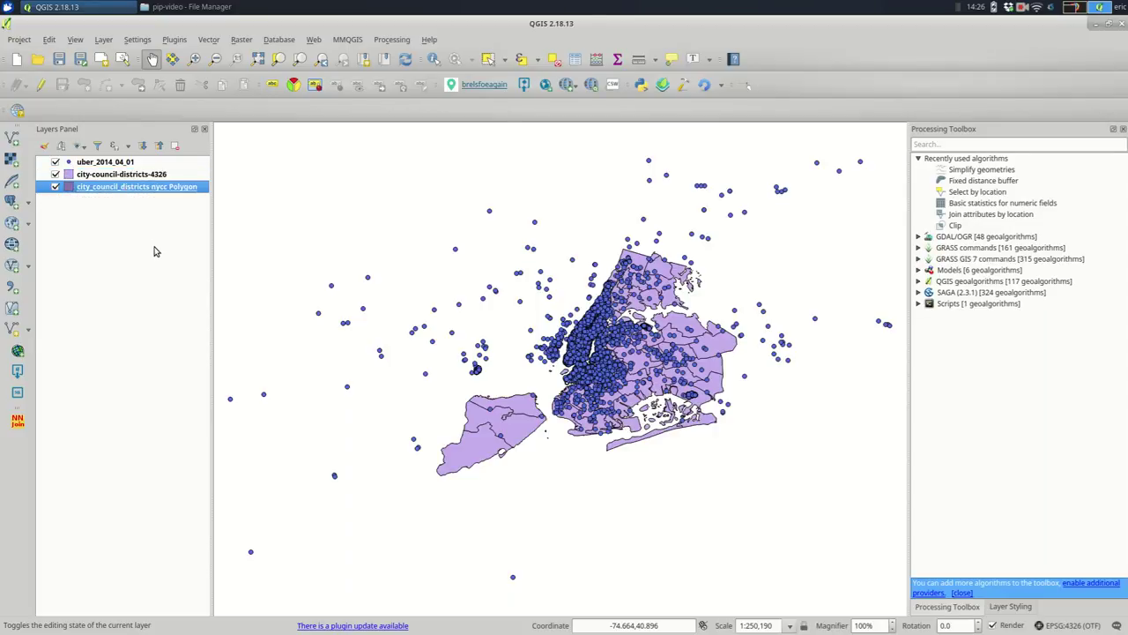
{"action": "key", "text": "ctrl+shift+z"}
{"action": "right_click", "coordinate": [150, 190]}
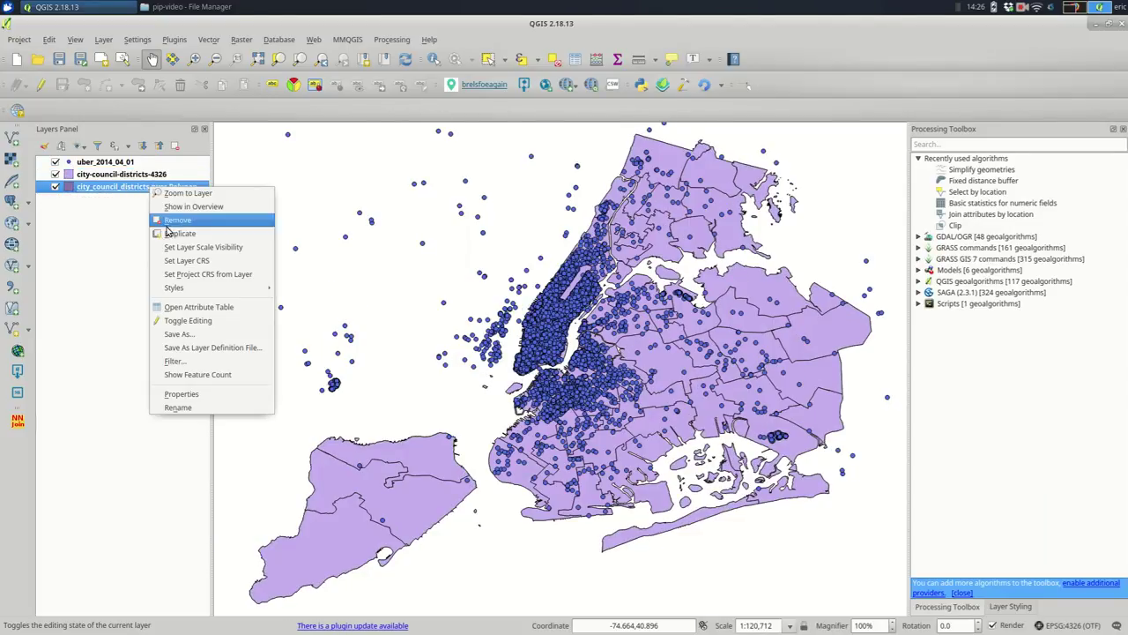
{"action": "left_click", "coordinate": [176, 222]}
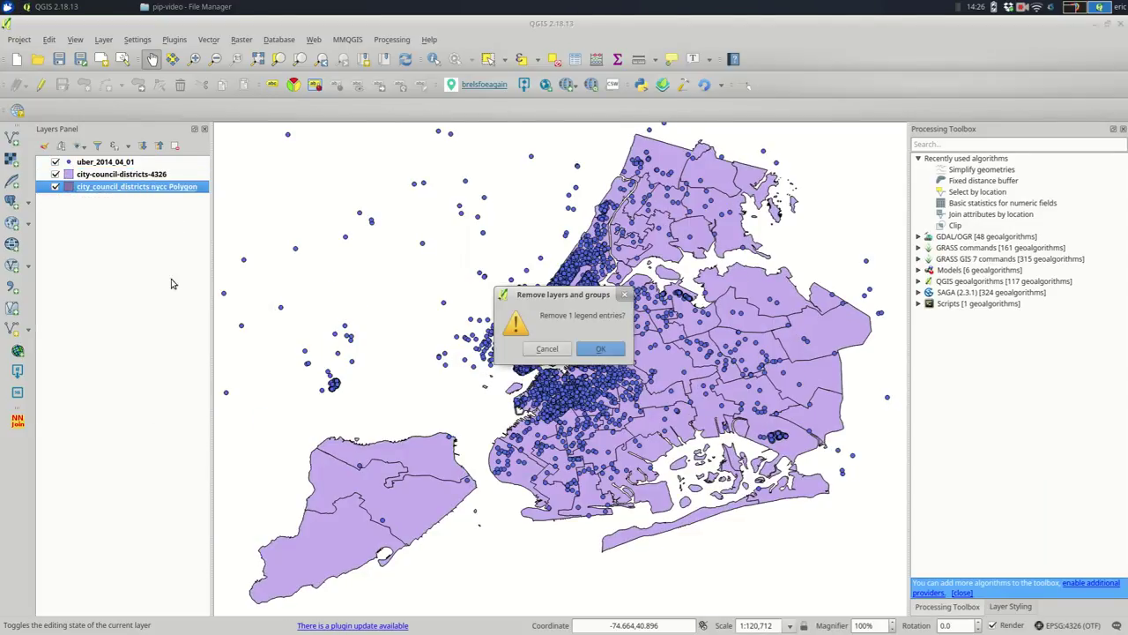
{"action": "left_click", "coordinate": [601, 350]}
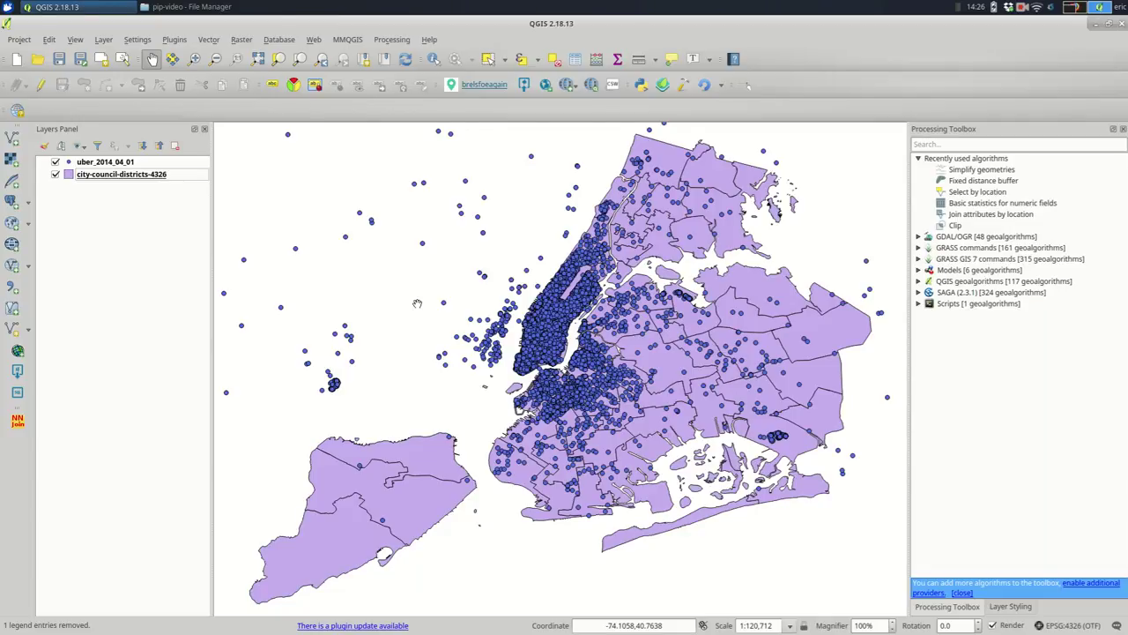
Step: Open Join attributes by location from Vector > Data Management Tools
{"action": "left_click", "coordinate": [209, 40]}
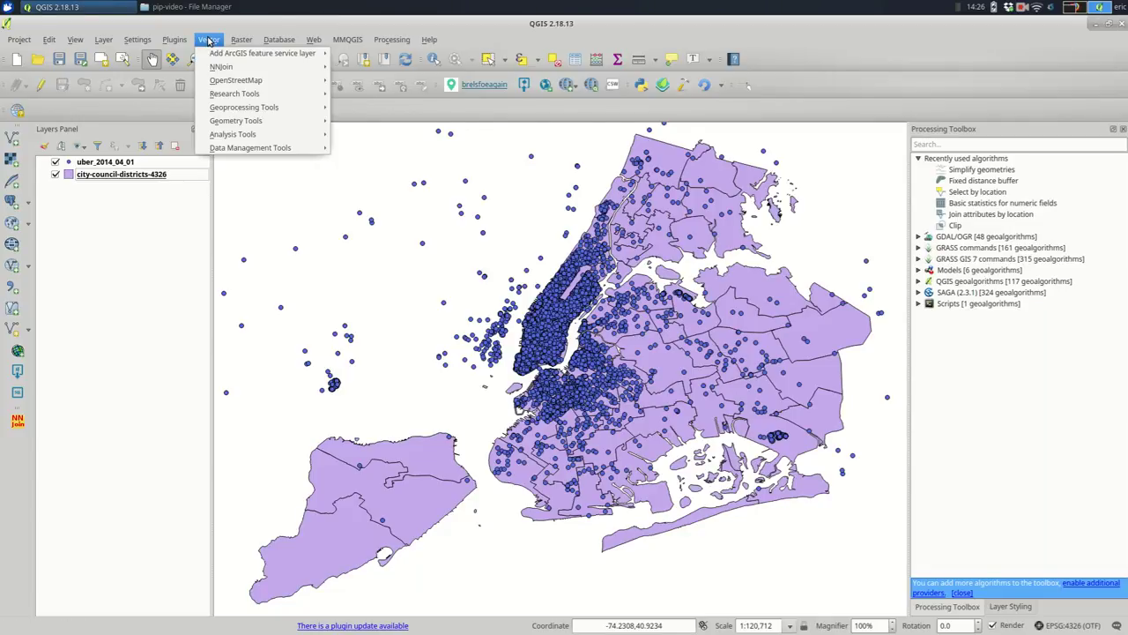
{"action": "mouse_move", "coordinate": [270, 149]}
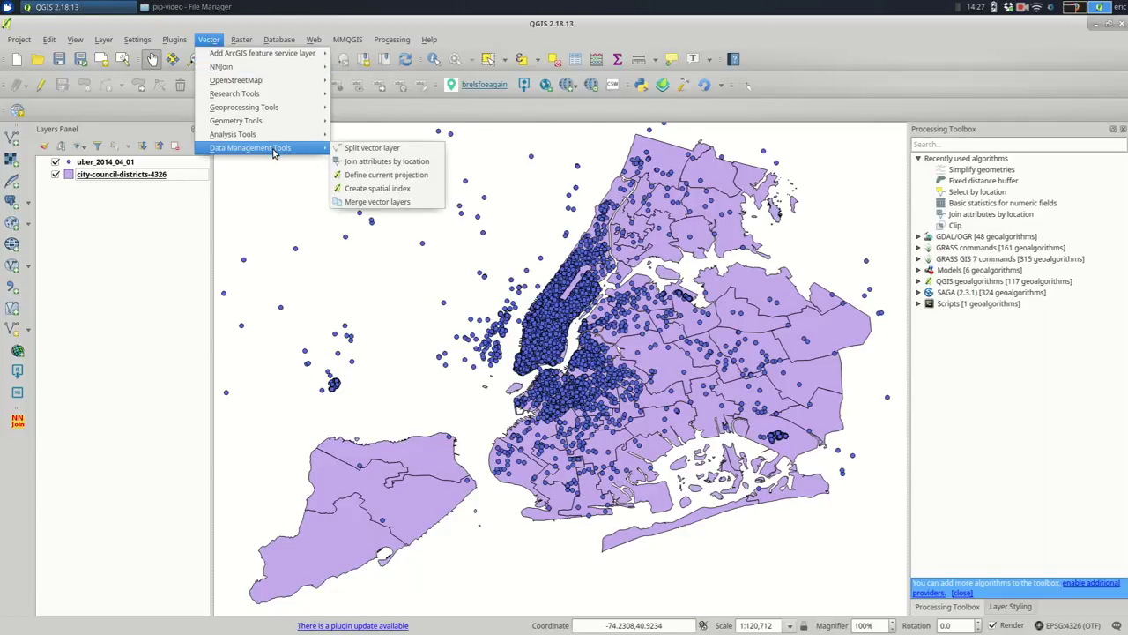
{"action": "left_click", "coordinate": [434, 162]}
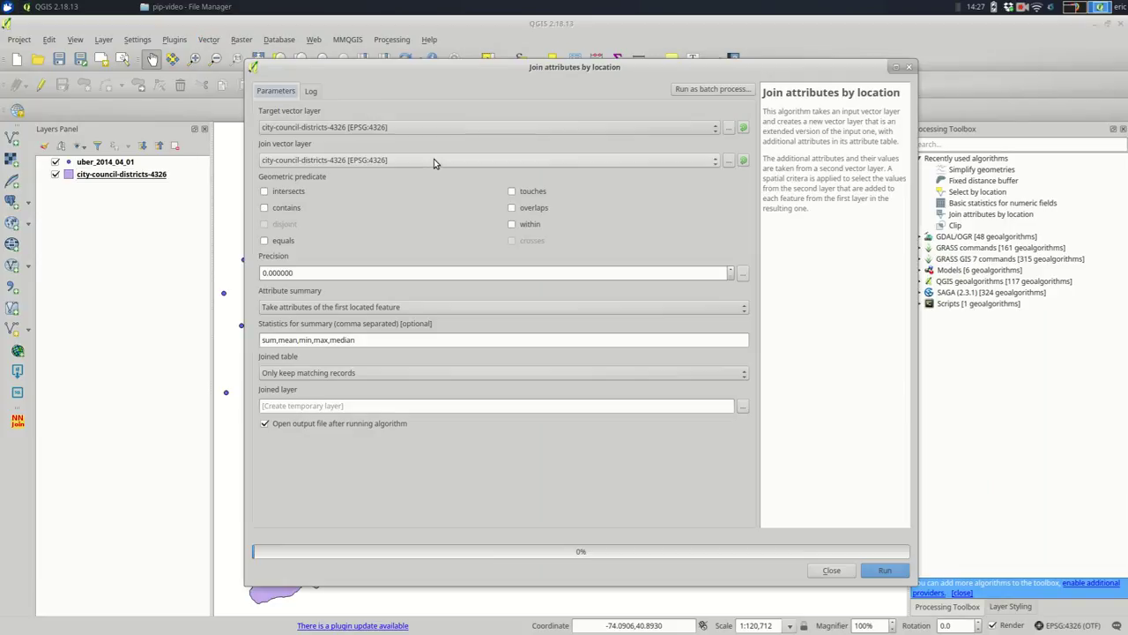
Step: Set city-council-districts-4326 as target and uber_2014_04_01 as join layer, using Intersects
{"action": "left_click", "coordinate": [388, 129]}
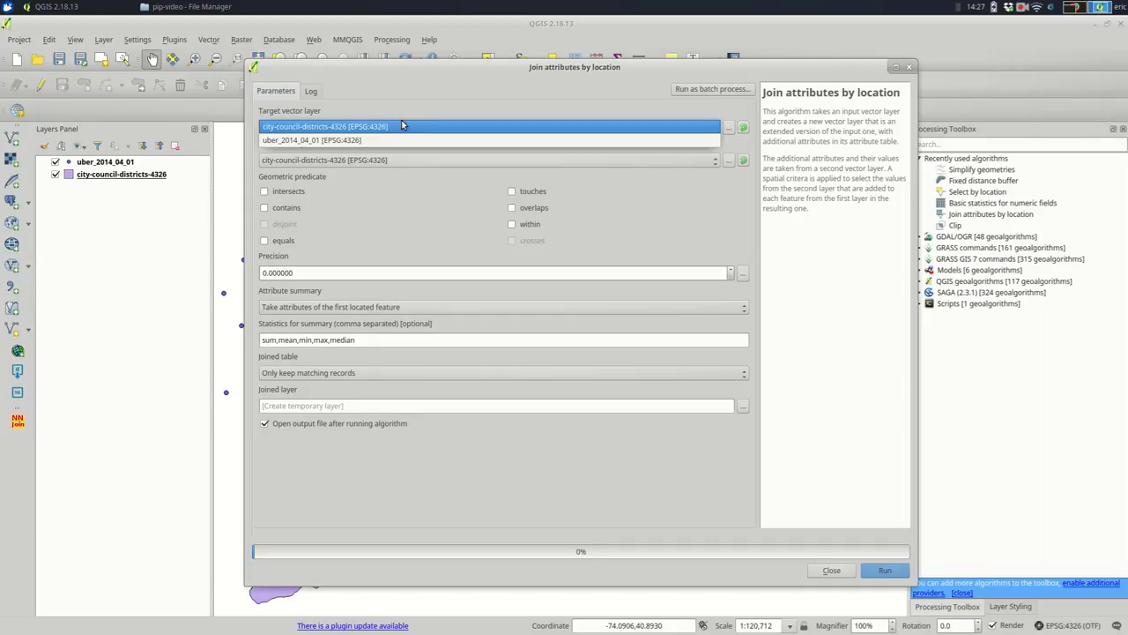
{"action": "left_click", "coordinate": [394, 128]}
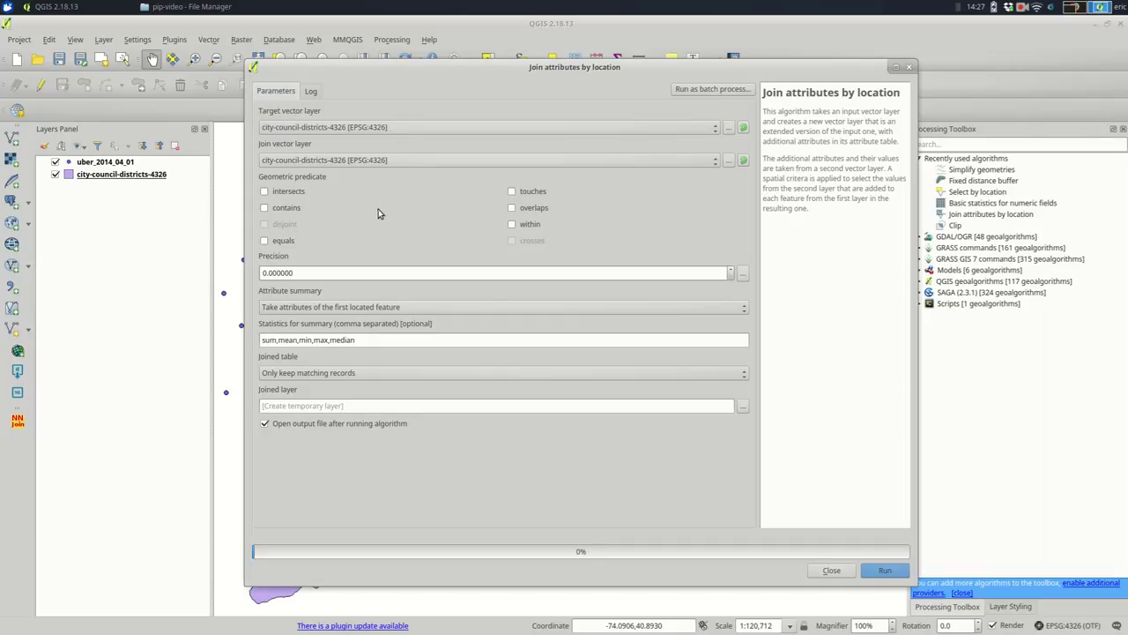
{"action": "left_click", "coordinate": [388, 165]}
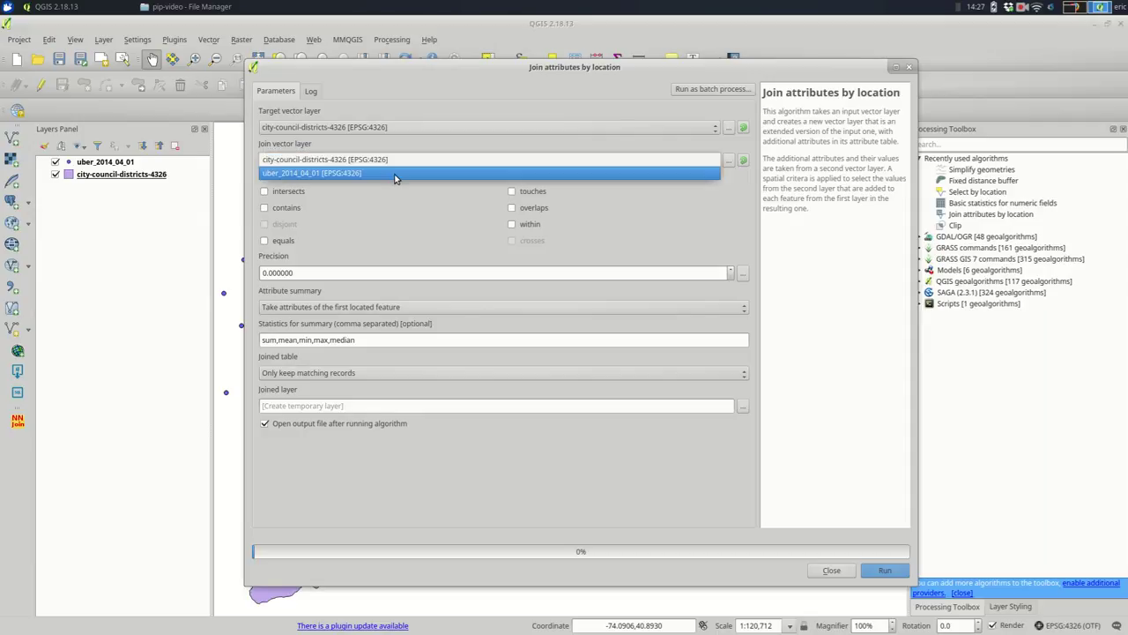
{"action": "left_click", "coordinate": [394, 174]}
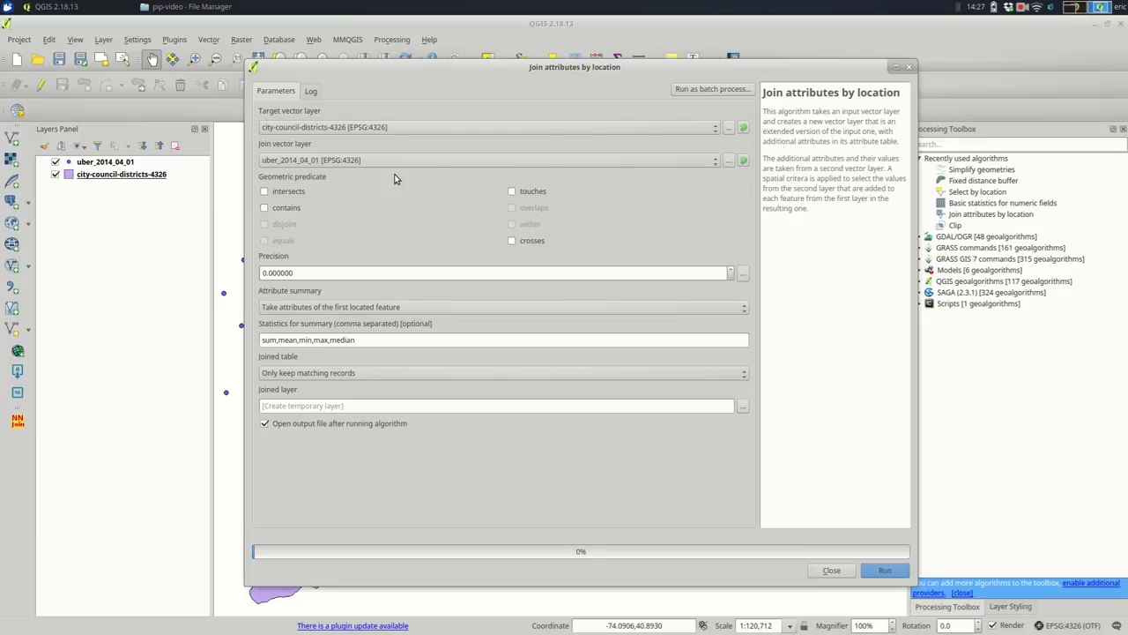
{"action": "left_click", "coordinate": [298, 195]}
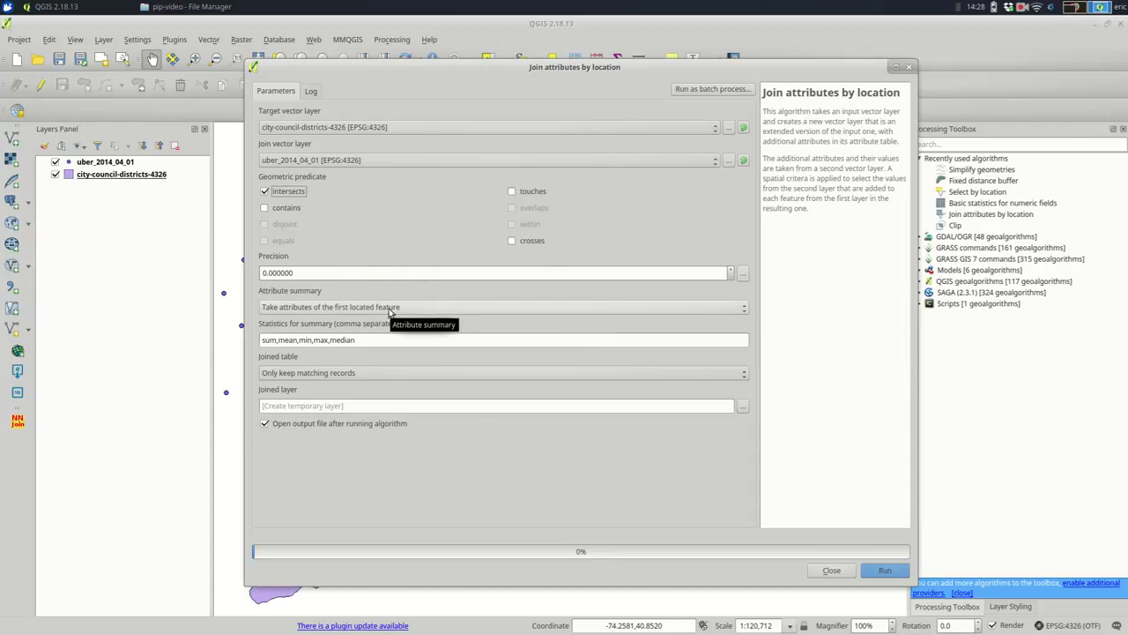
Step: Choose a summary join, clear the default statistics, and keep all district records
{"action": "left_click", "coordinate": [420, 308]}
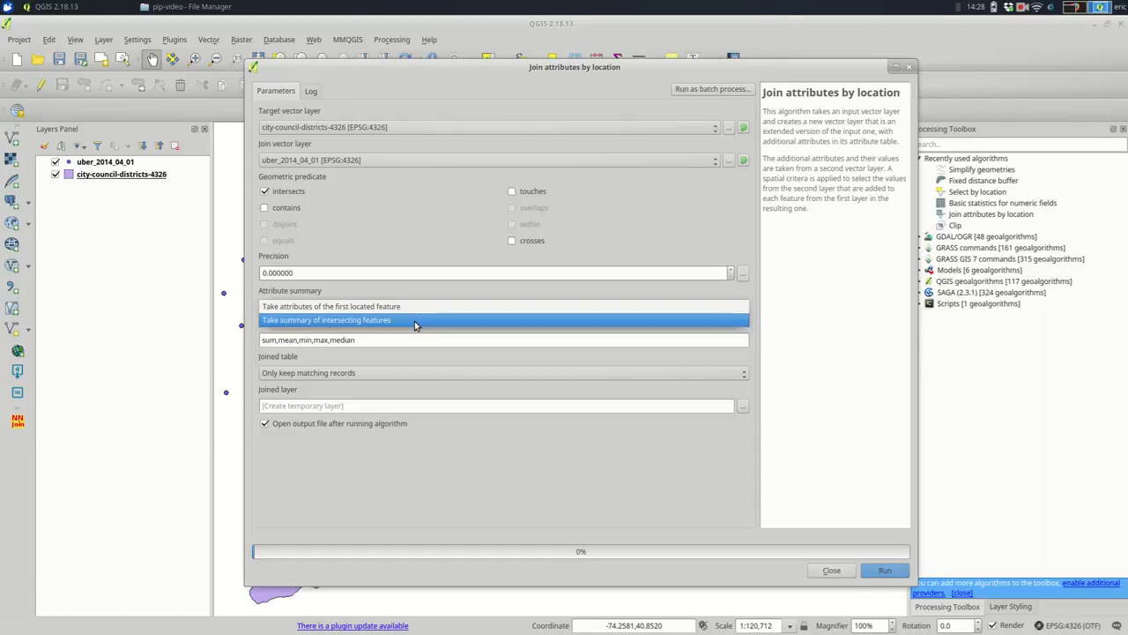
{"action": "left_click", "coordinate": [414, 321]}
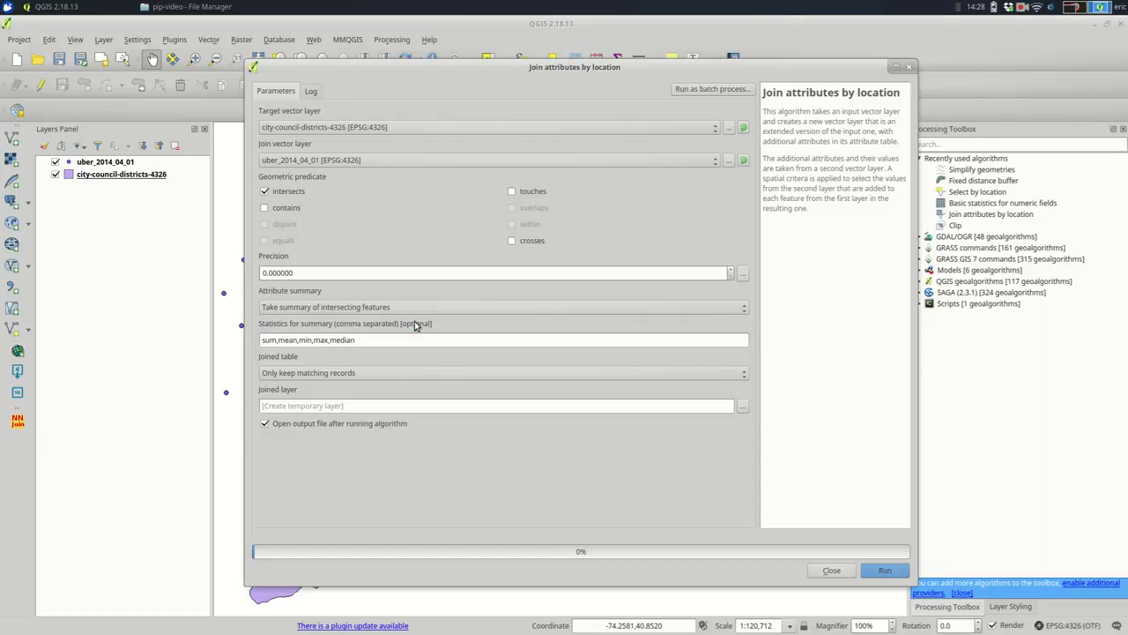
{"action": "left_click", "coordinate": [409, 335]}
{"action": "left_click_drag", "start_coordinate": [409, 336], "coordinate": [250, 341]}
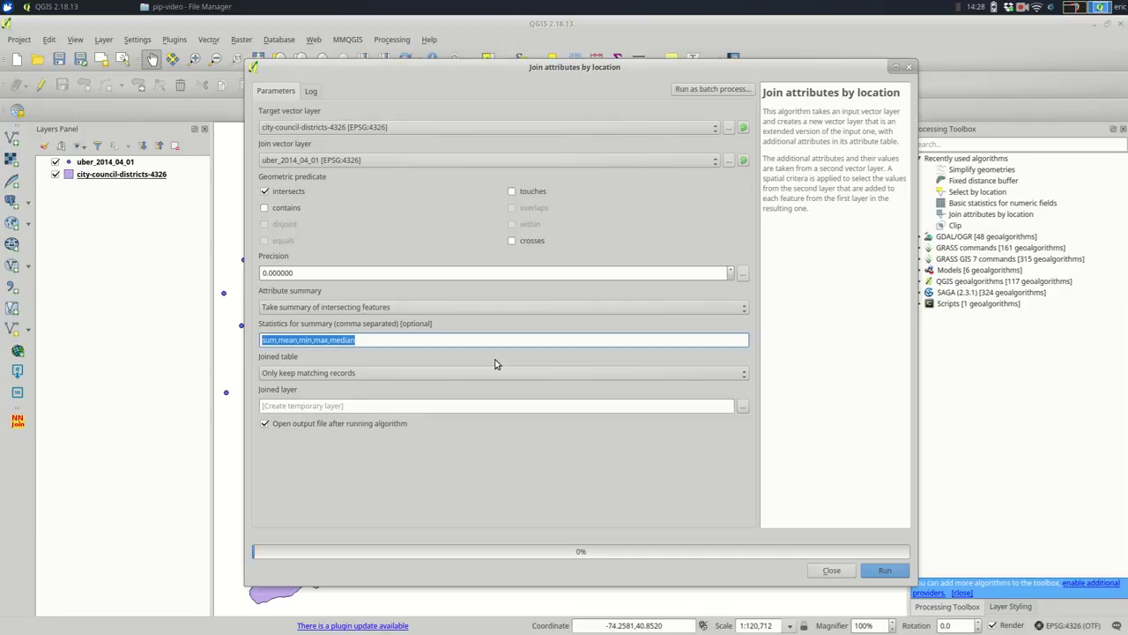
{"action": "key", "text": "BackSpace"}
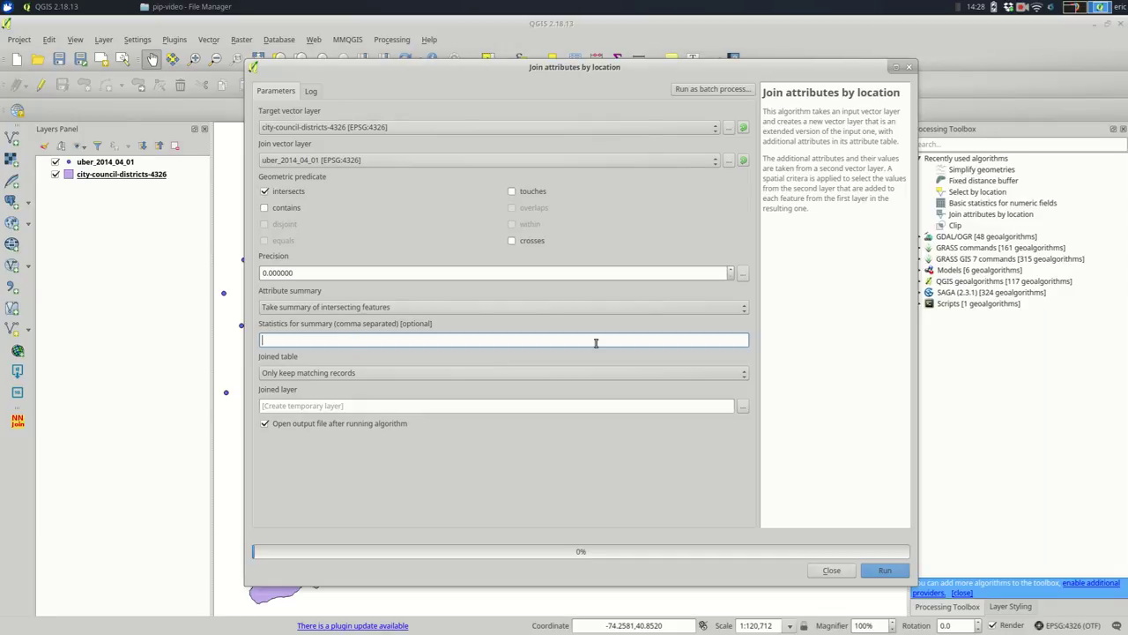
{"action": "left_click", "coordinate": [511, 374]}
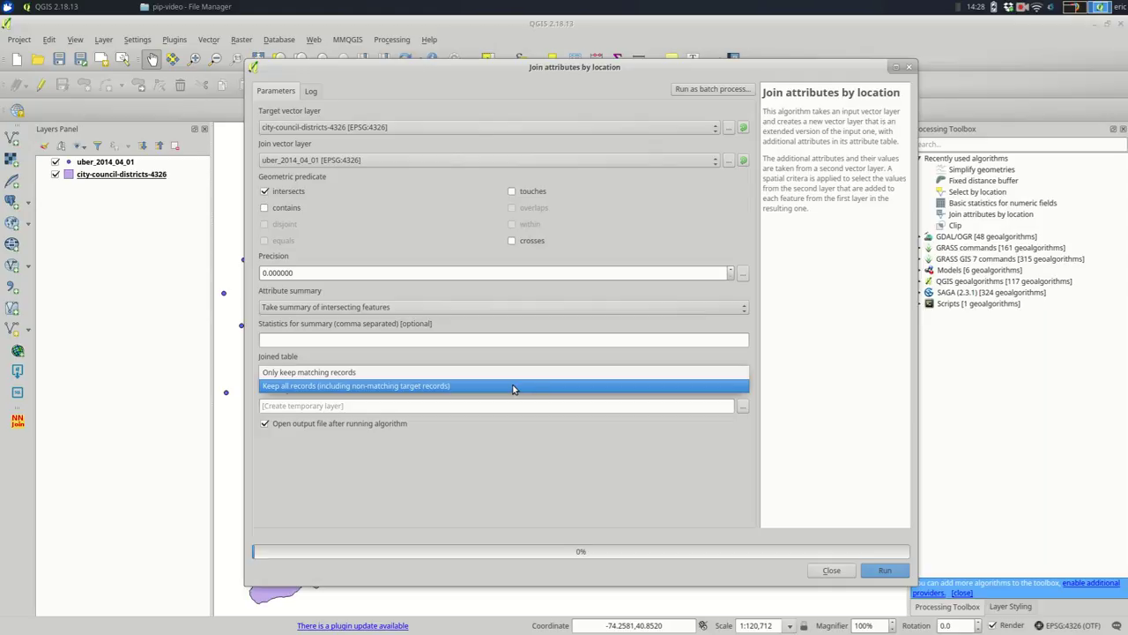
{"action": "left_click", "coordinate": [514, 387]}
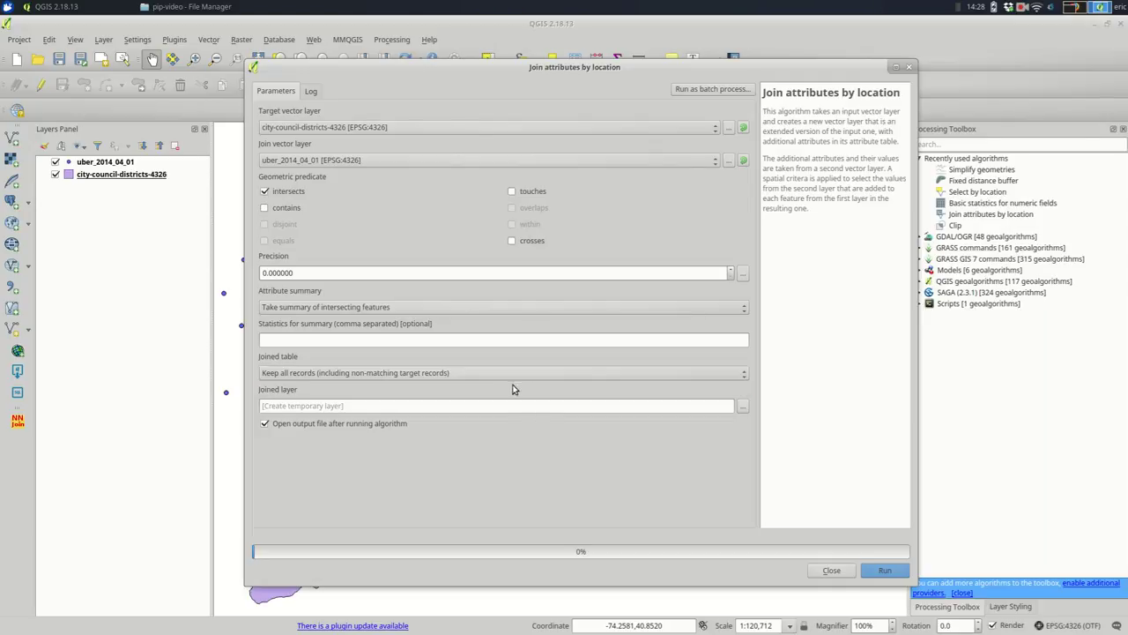
{"action": "left_click_drag", "start_coordinate": [496, 71], "coordinate": [289, 60]}
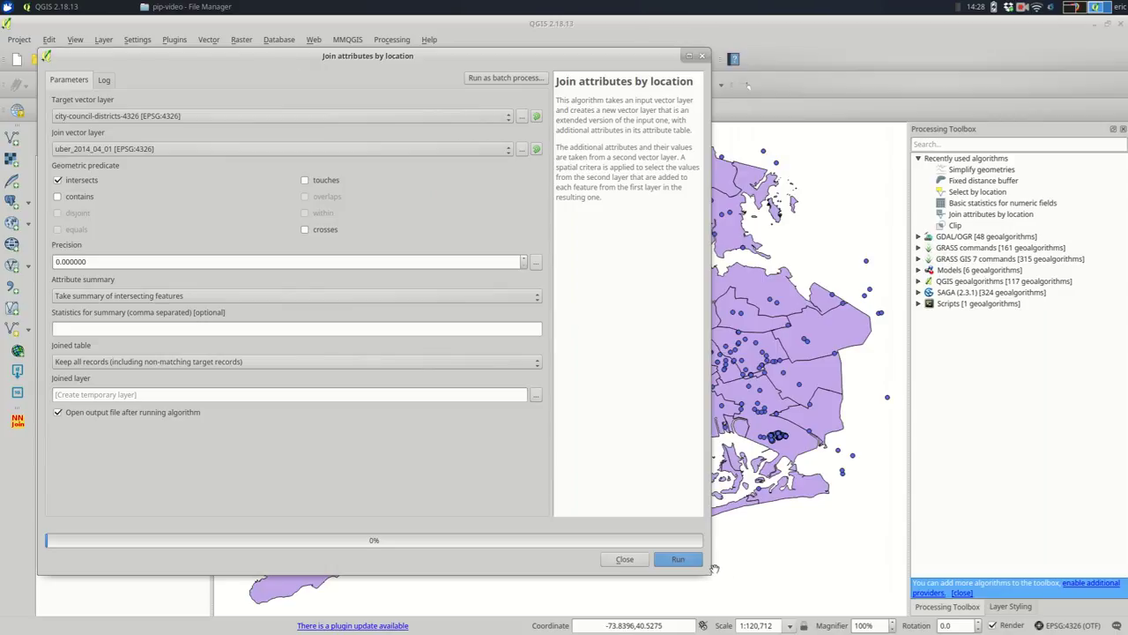
Step: Move the join dialog clear of the map and run it to produce the Joined layer
{"action": "scroll", "coordinate": [710, 575], "scroll_direction": "down", "scroll_amount": 1}
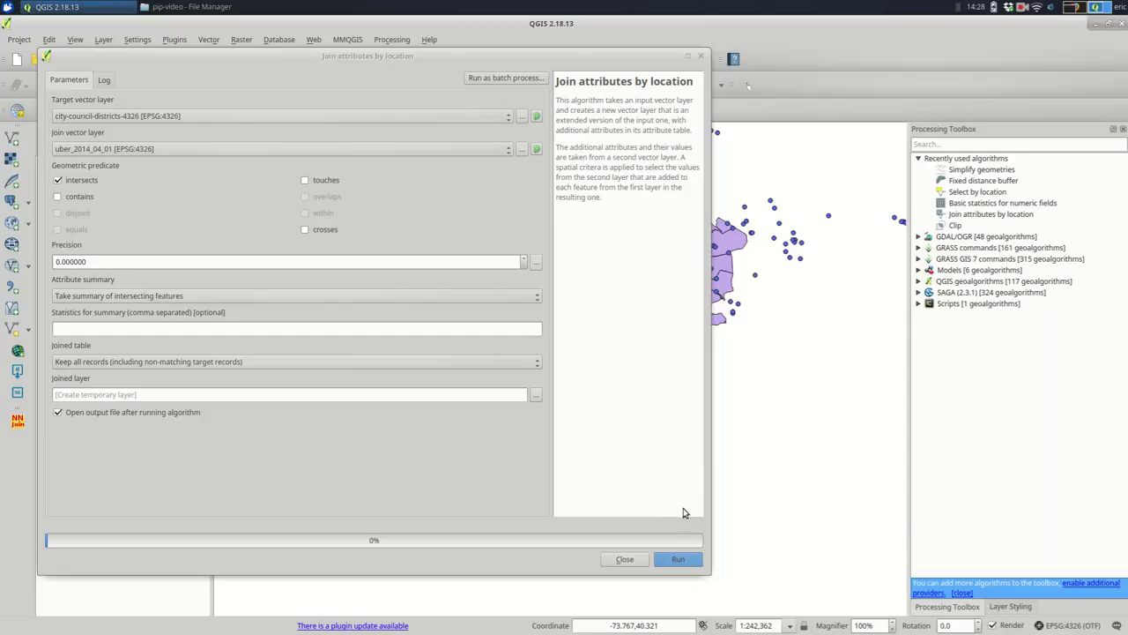
{"action": "double_click", "coordinate": [504, 59]}
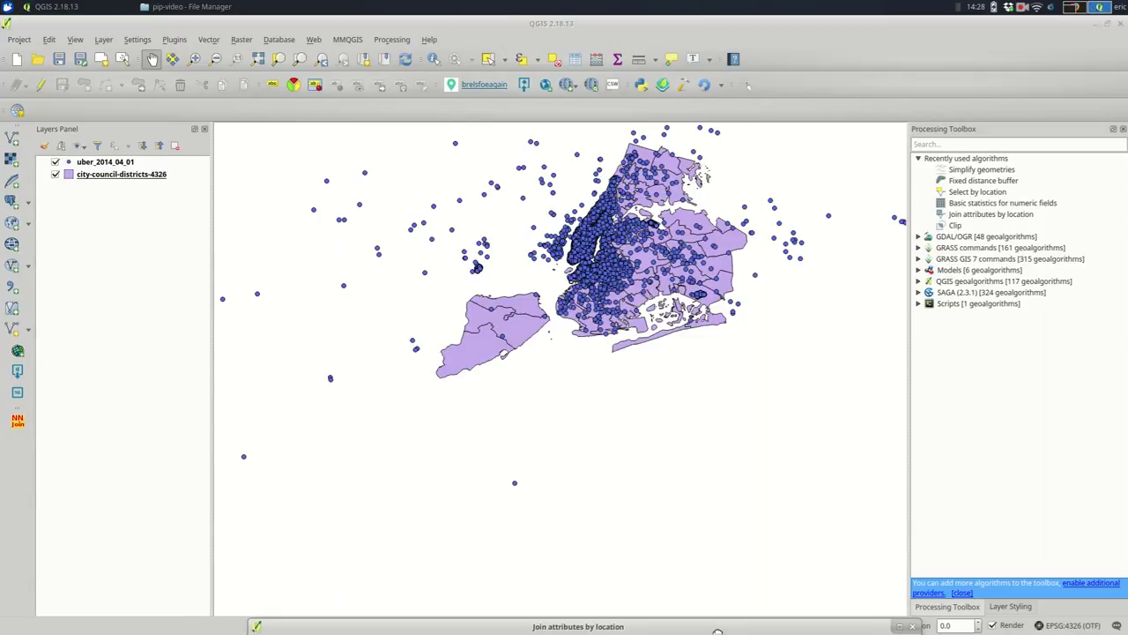
{"action": "double_click", "coordinate": [582, 626]}
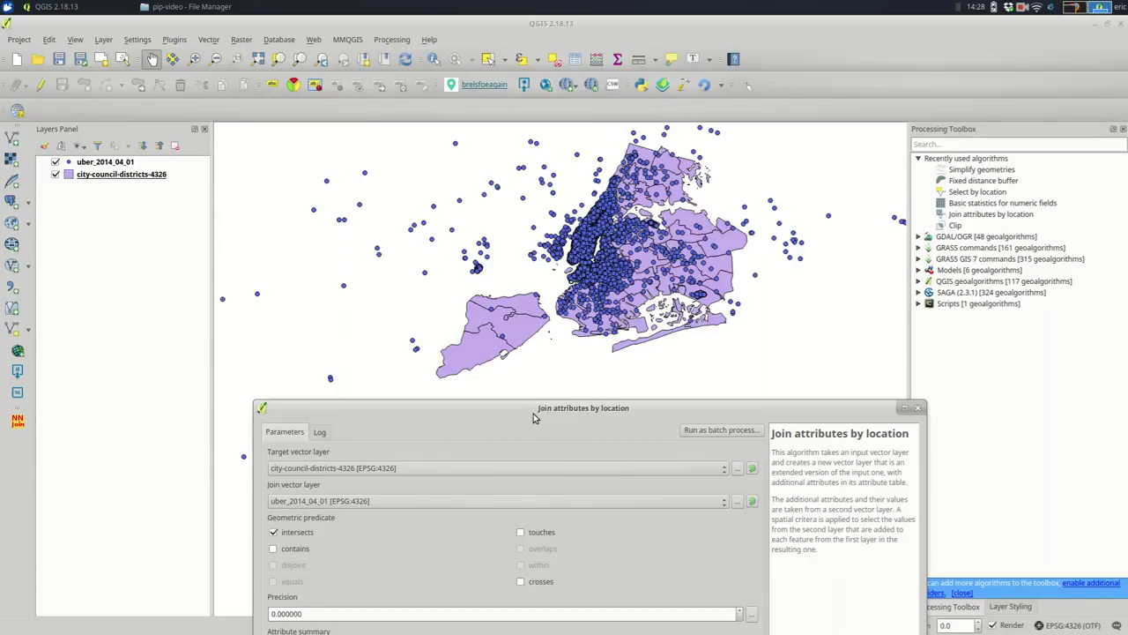
{"action": "left_click_drag", "start_coordinate": [532, 413], "coordinate": [413, 42]}
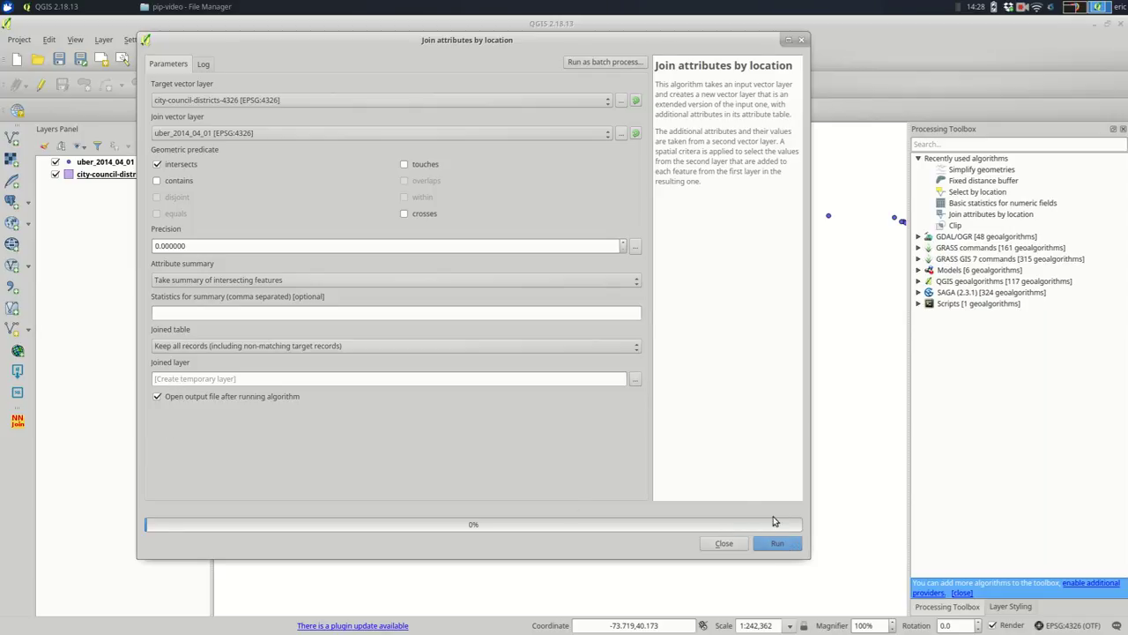
{"action": "left_click", "coordinate": [780, 543]}
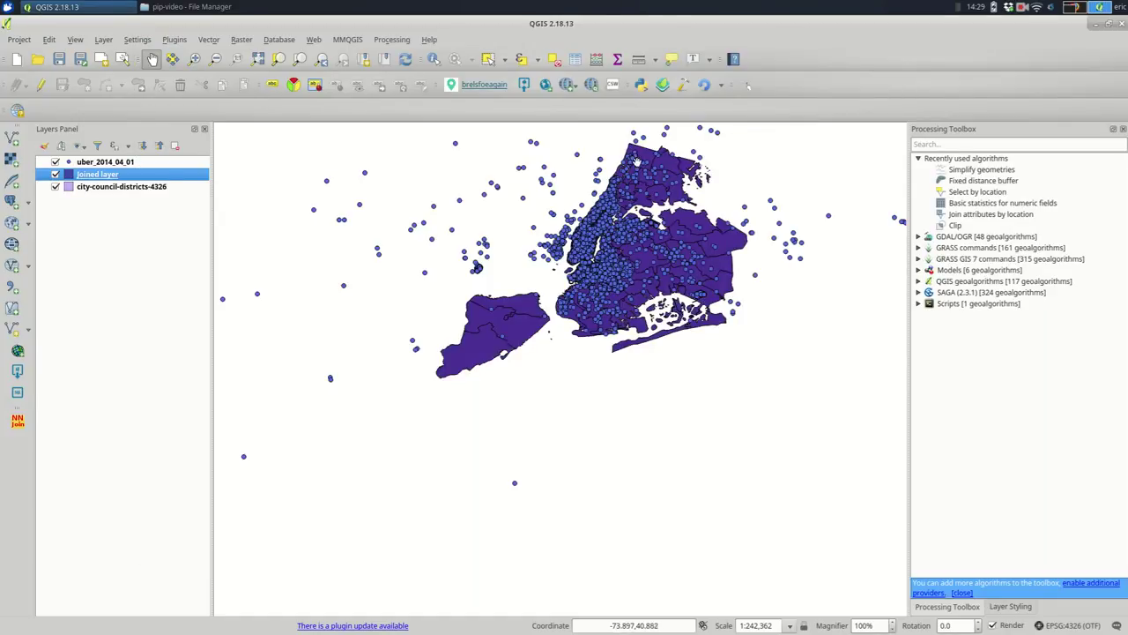
Step: Hide the Uber points and city-council-districts-4326 layers, then open the Joined layer's attribute table
{"action": "left_click_drag", "start_coordinate": [563, 203], "coordinate": [525, 324]}
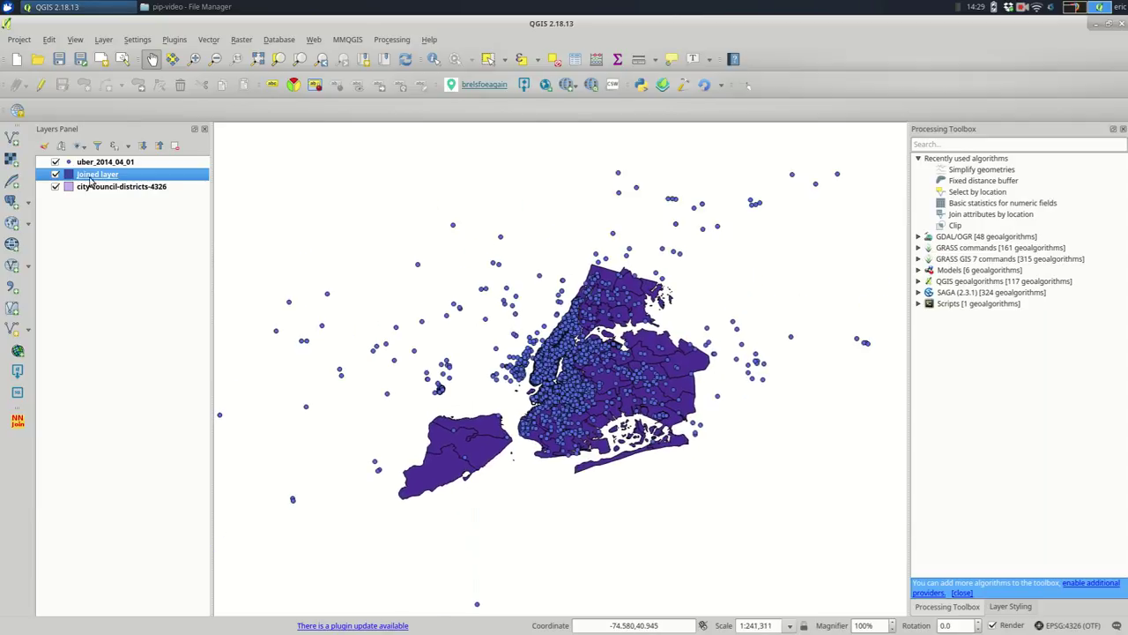
{"action": "left_click", "coordinate": [55, 163]}
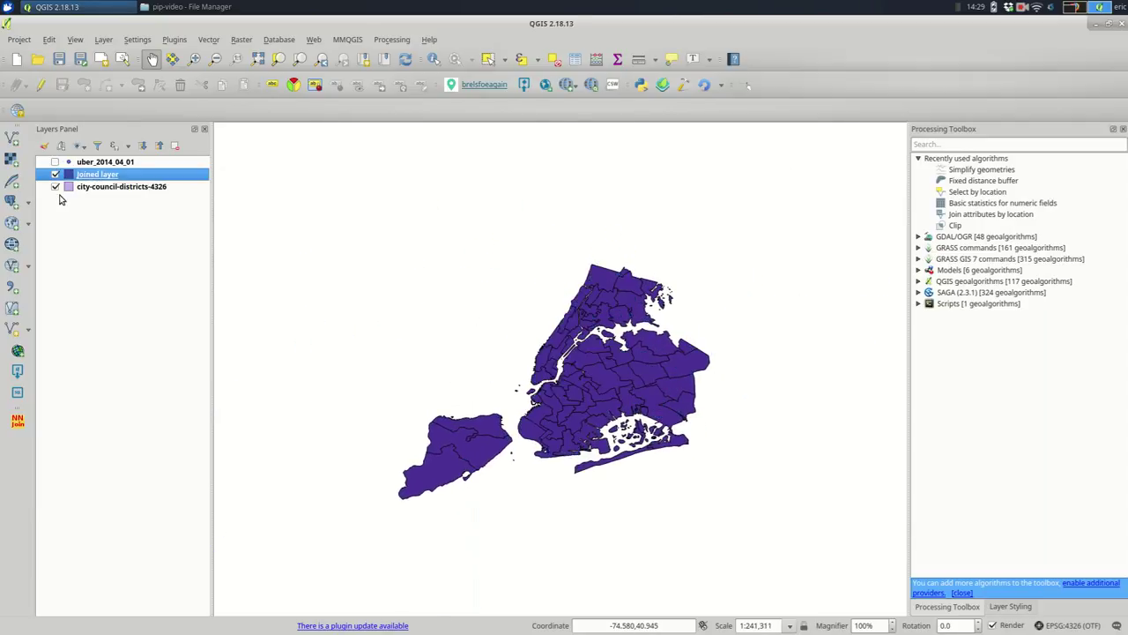
{"action": "left_click", "coordinate": [56, 186]}
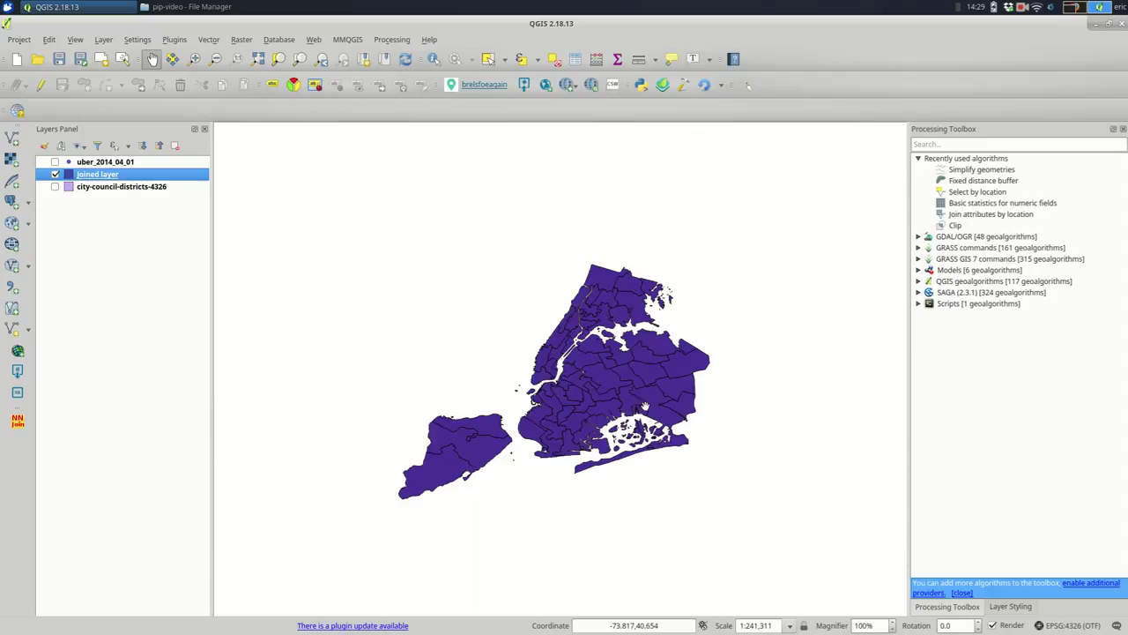
{"action": "left_click", "coordinate": [575, 59]}
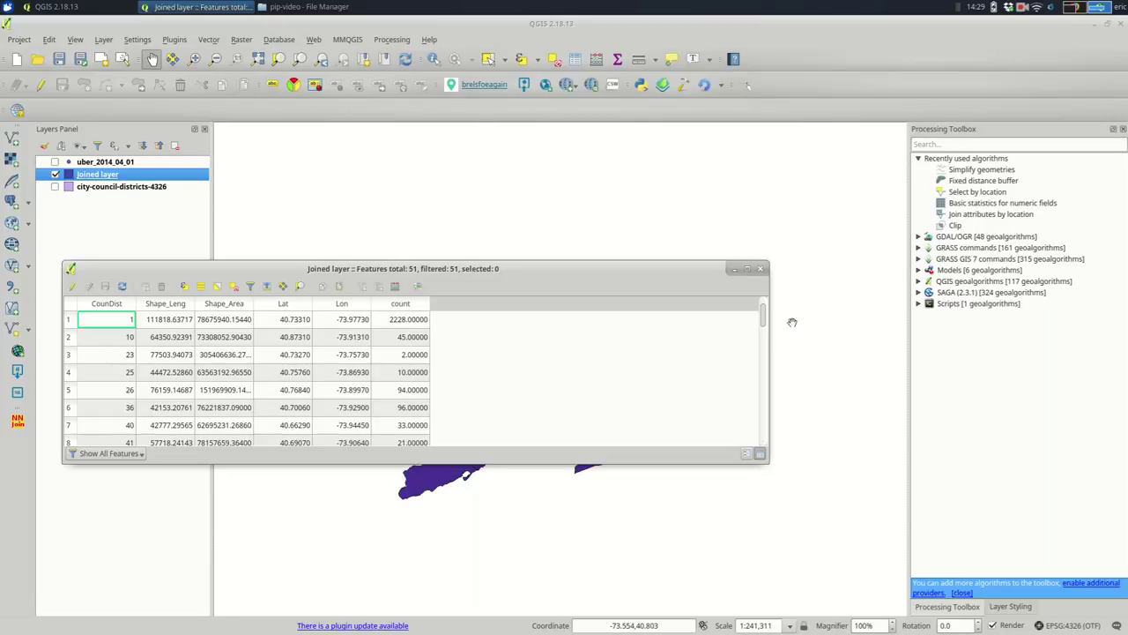
{"action": "left_click_drag", "start_coordinate": [765, 327], "coordinate": [784, 298]}
{"action": "left_click_drag", "start_coordinate": [351, 268], "coordinate": [942, 72]}
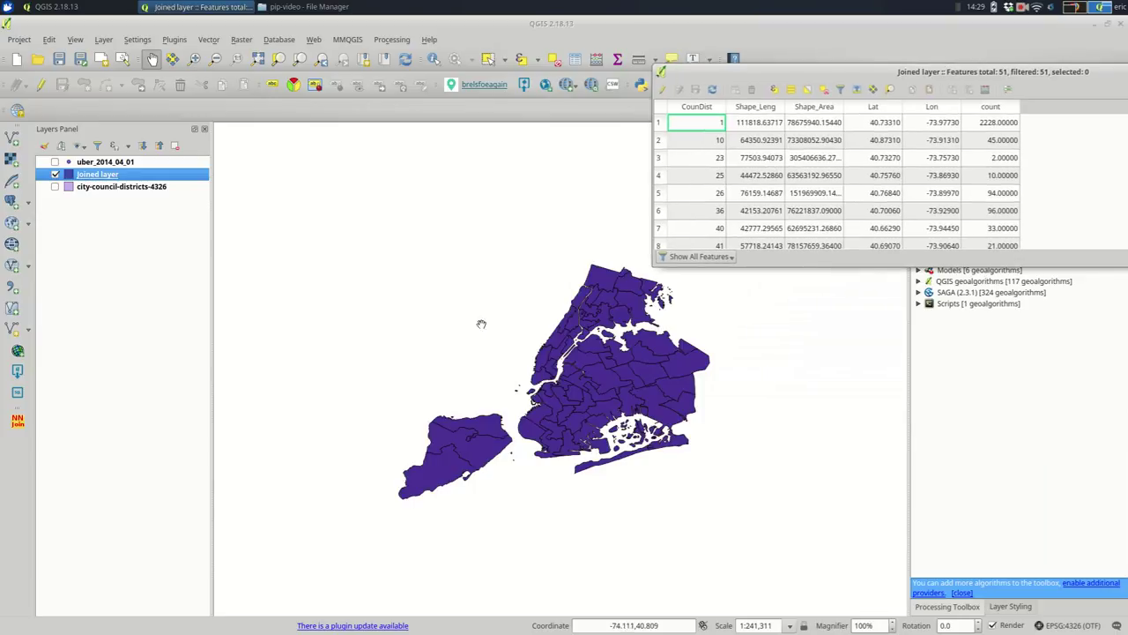
Step: Select districts 1 and 23 in the table to locate them, with Uber points shown again
{"action": "left_click", "coordinate": [663, 124]}
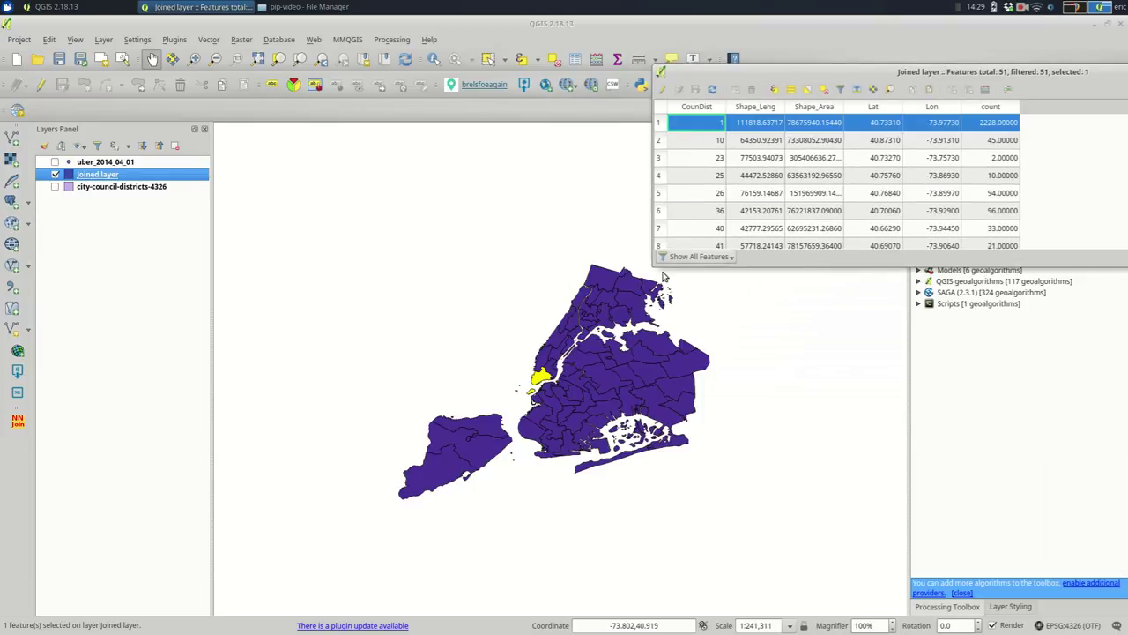
{"action": "left_click", "coordinate": [55, 162]}
{"action": "scroll", "coordinate": [556, 387], "scroll_direction": "up", "scroll_amount": 2}
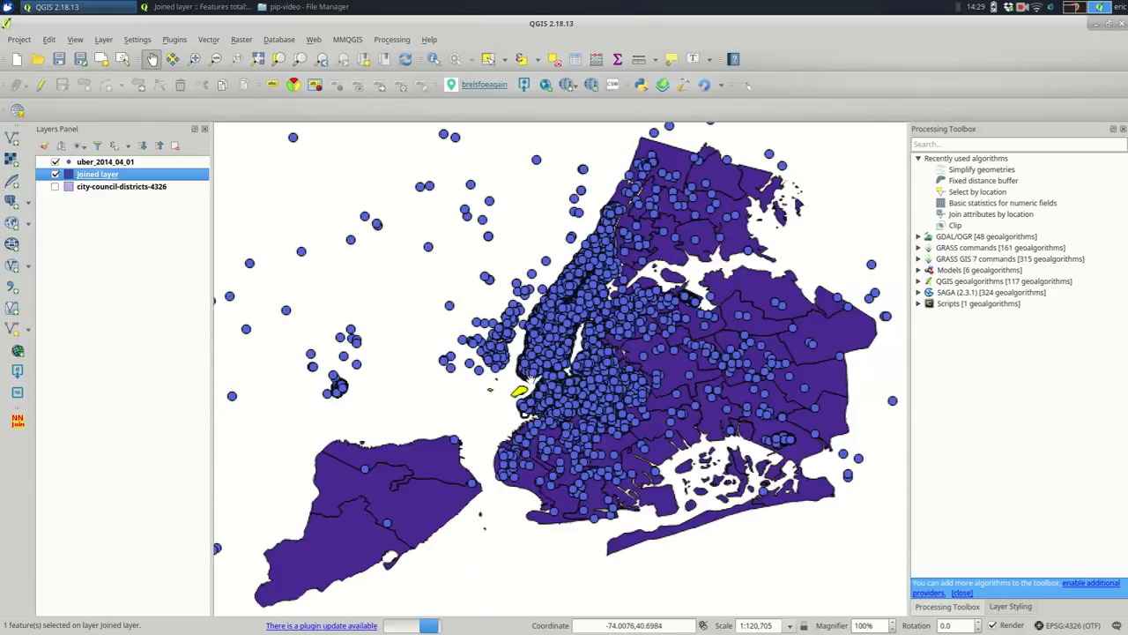
{"action": "key", "text": "alt+Tab"}
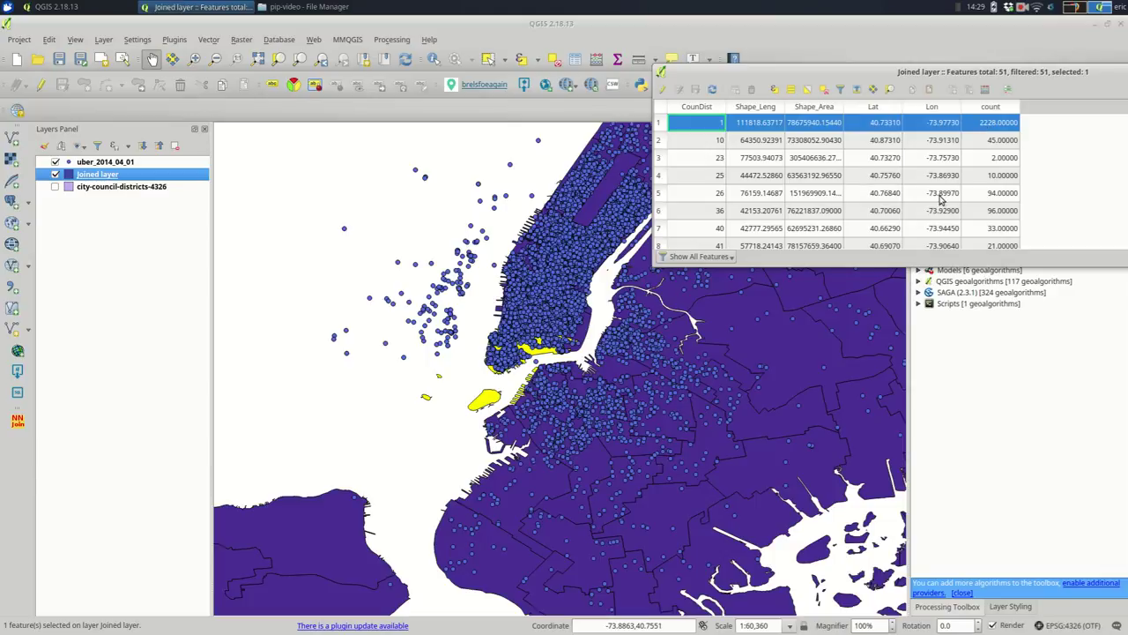
{"action": "left_click", "coordinate": [659, 158]}
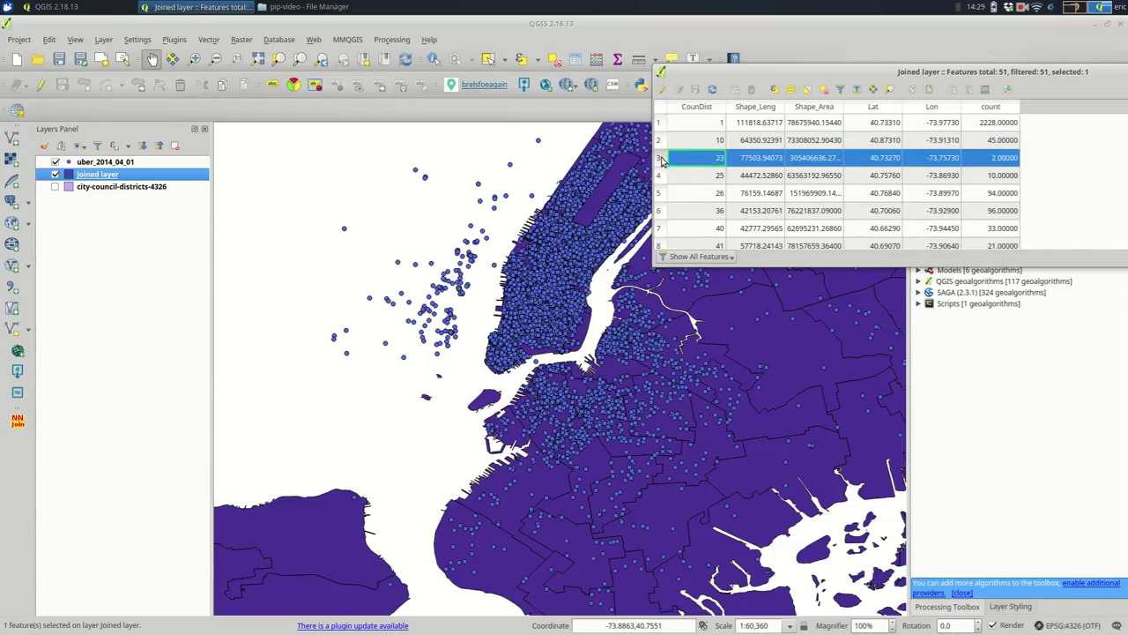
{"action": "left_click", "coordinate": [570, 404]}
{"action": "scroll", "coordinate": [569, 404], "scroll_direction": "down", "scroll_amount": 1}
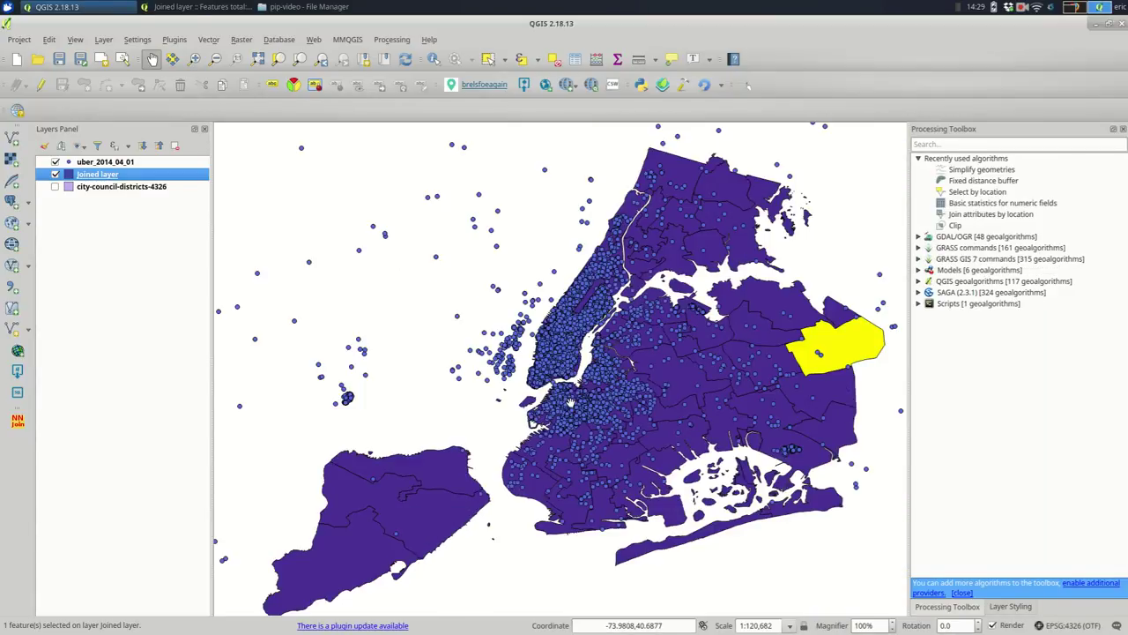
{"action": "key", "text": "alt+Tab"}
{"action": "left_click", "coordinate": [826, 359]}
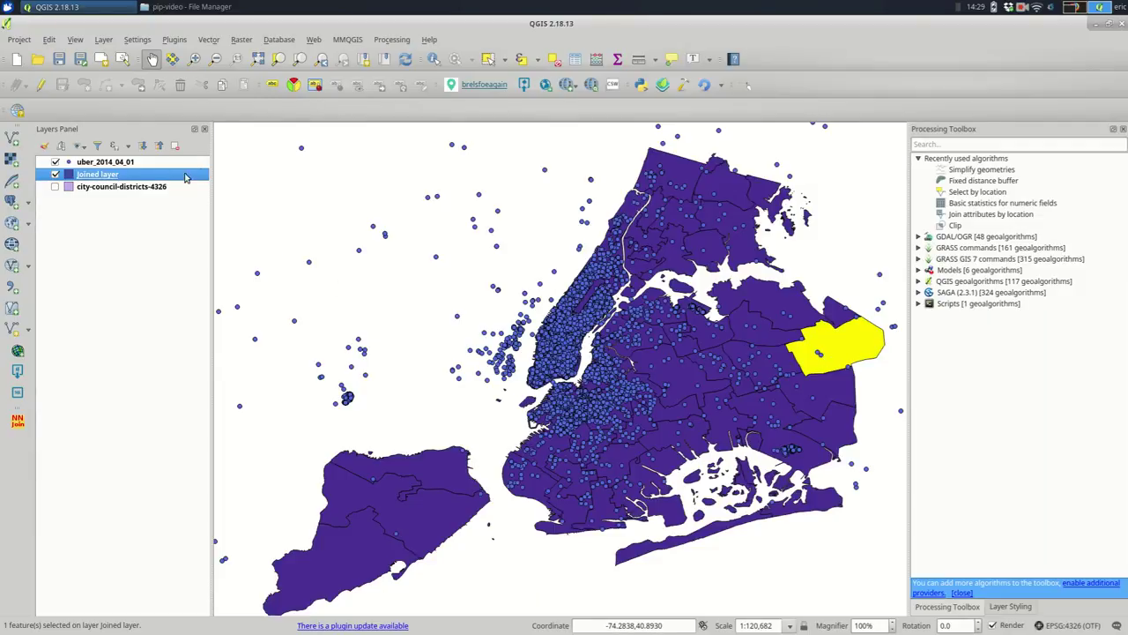
Step: Cancel the Joined layer's Save As dialog, then remove the Joined layer from the project
{"action": "right_click", "coordinate": [100, 176]}
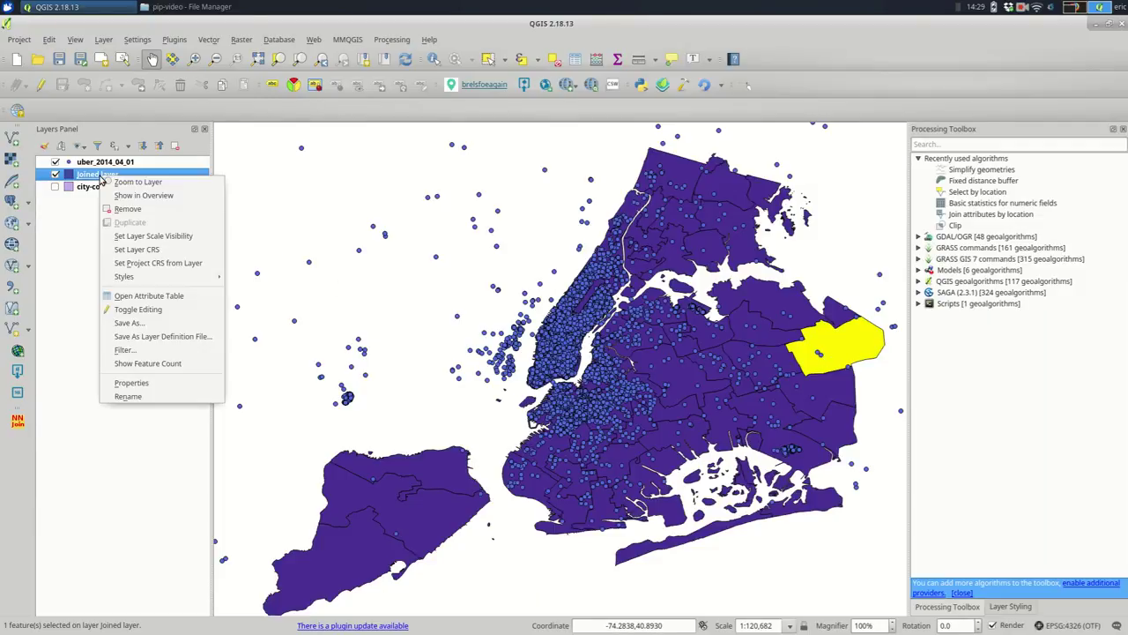
{"action": "left_click", "coordinate": [150, 324]}
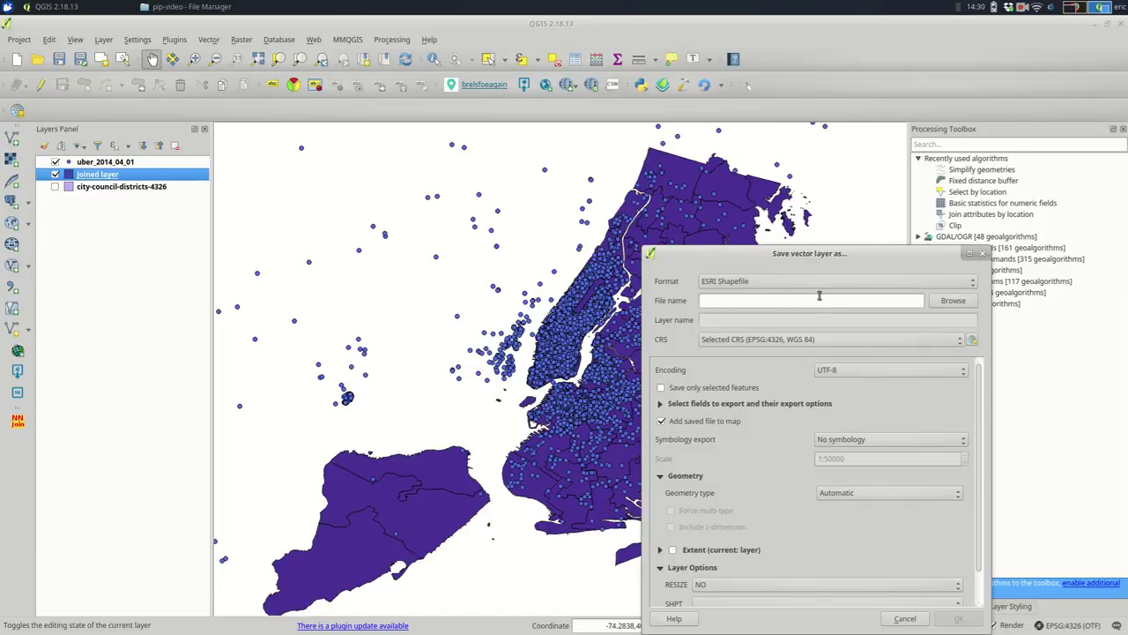
{"action": "left_click", "coordinate": [906, 618]}
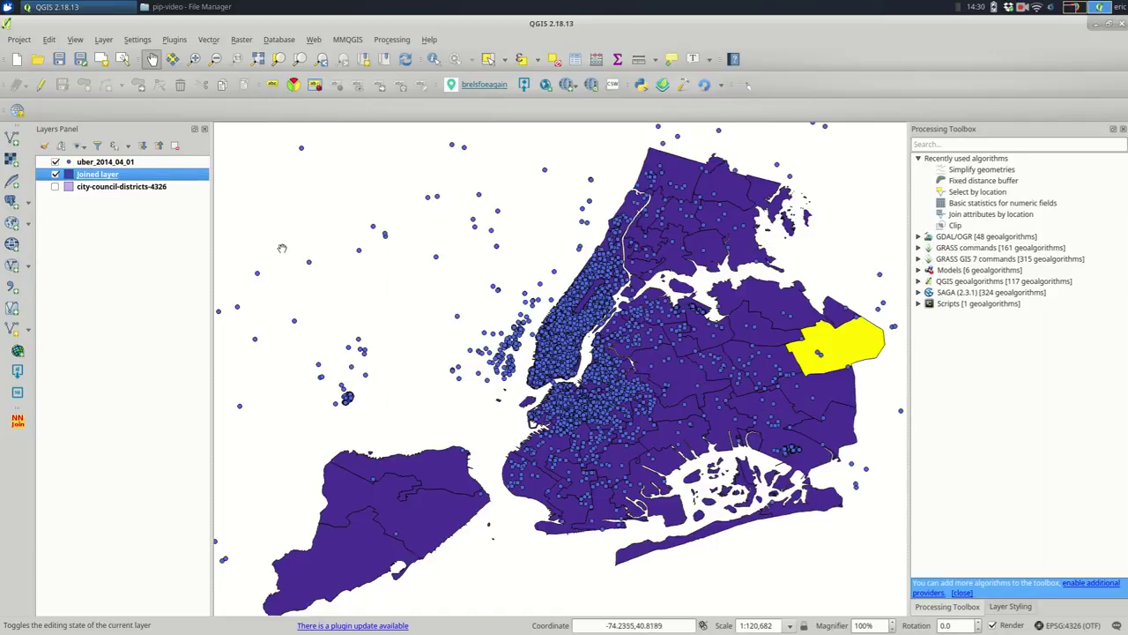
{"action": "right_click", "coordinate": [94, 176]}
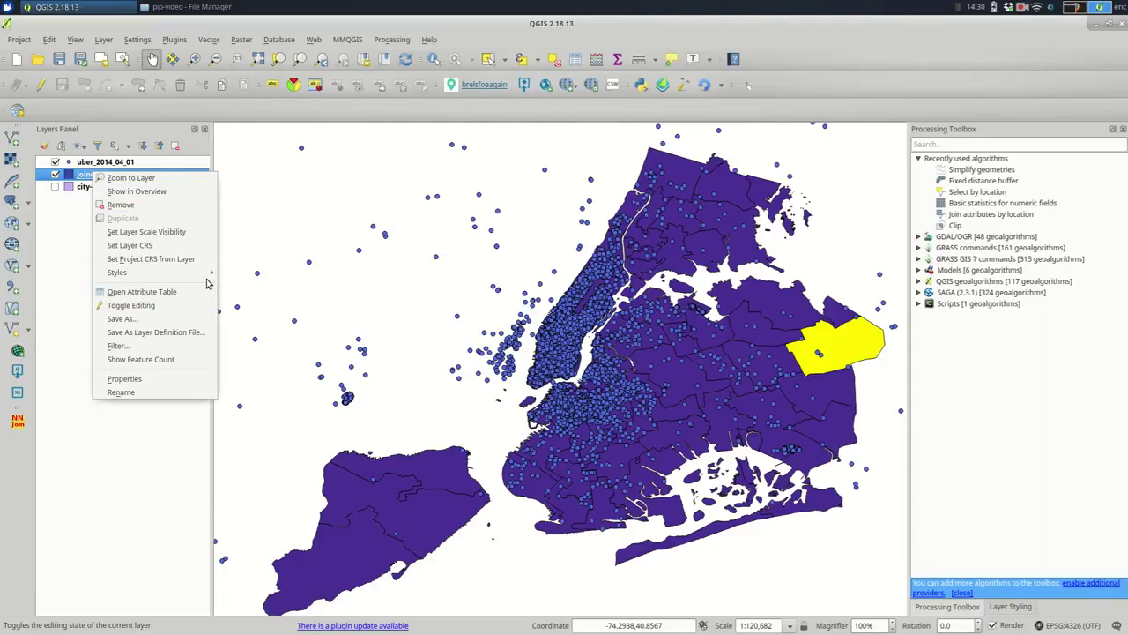
{"action": "left_click", "coordinate": [129, 207]}
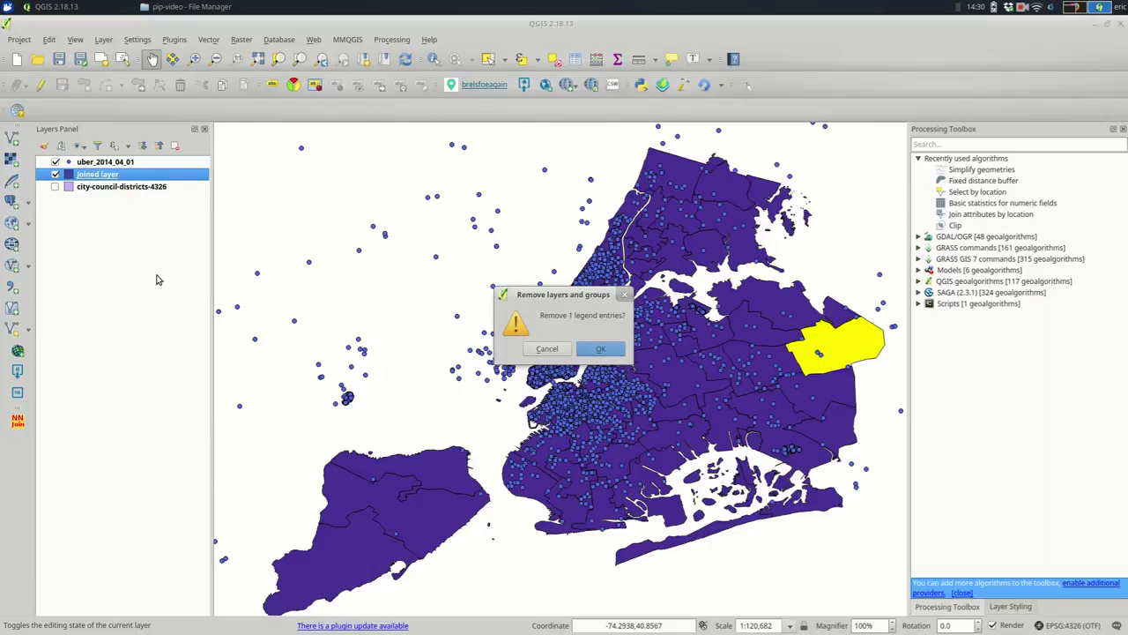
{"action": "key", "text": "Return"}
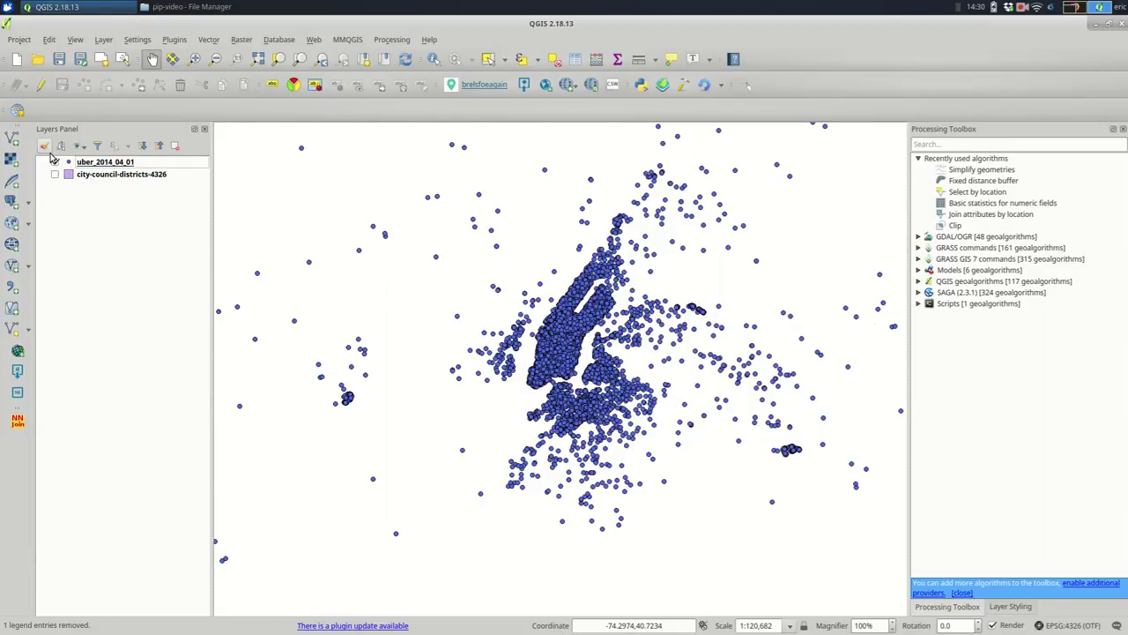
Step: Show the council districts layer again and open the Processing Toolbox with its search box focused
{"action": "left_click", "coordinate": [55, 173]}
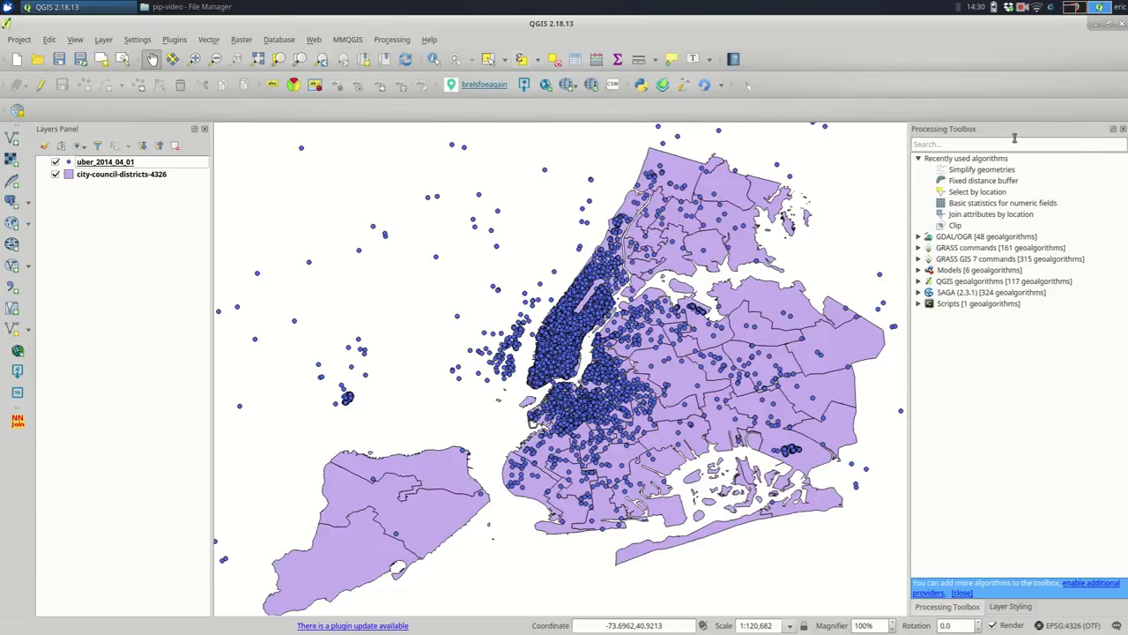
{"action": "left_click", "coordinate": [1123, 129]}
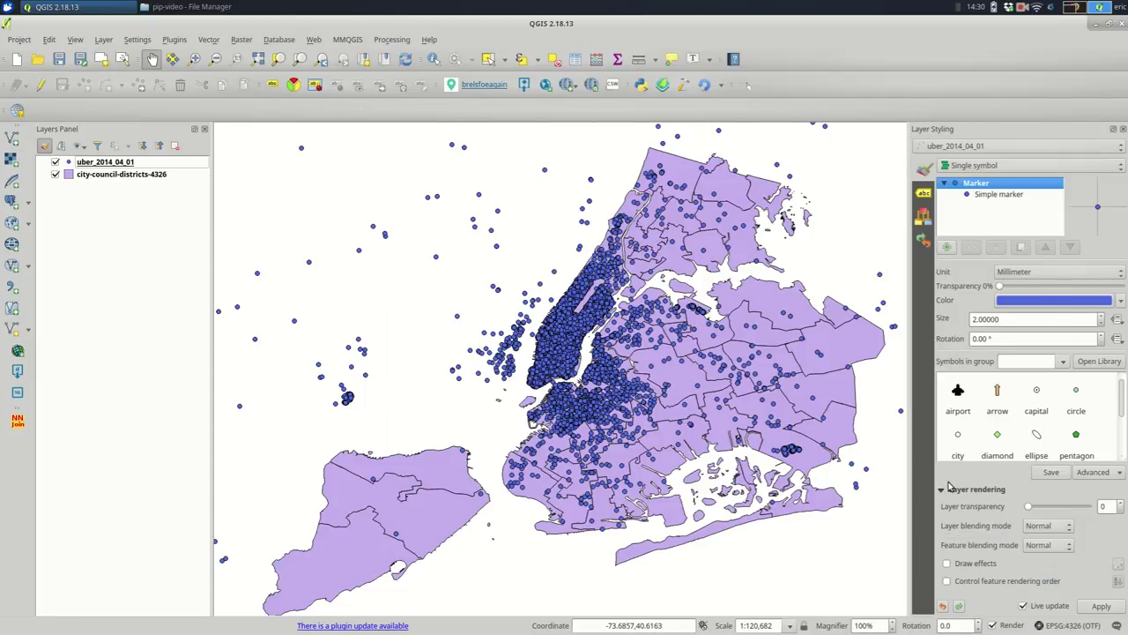
{"action": "left_click", "coordinate": [380, 41]}
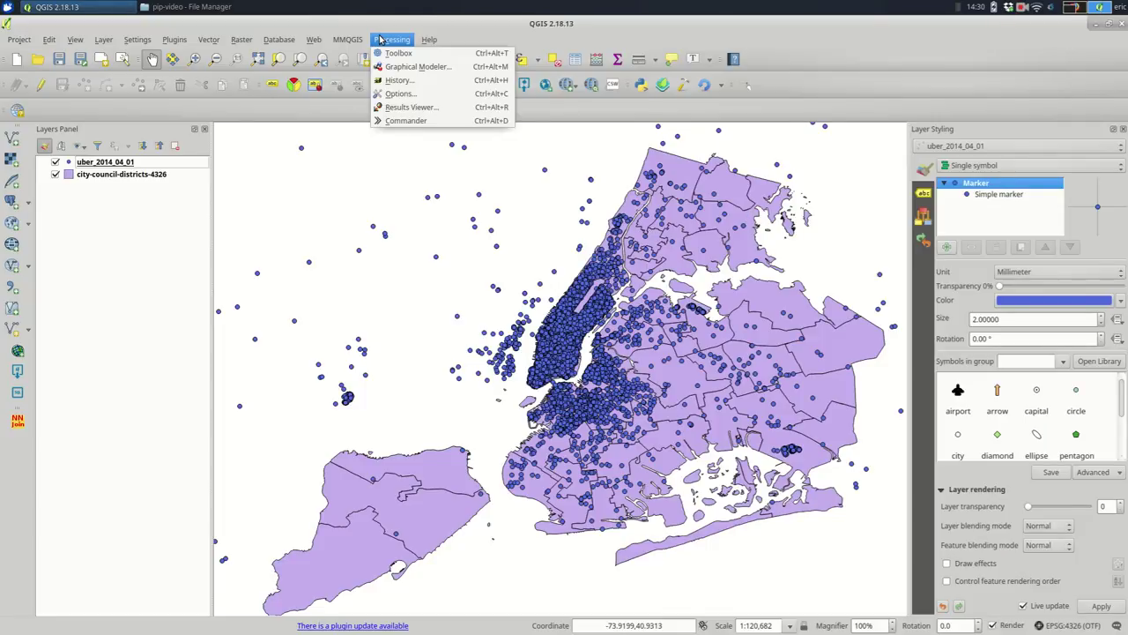
{"action": "left_click", "coordinate": [385, 55]}
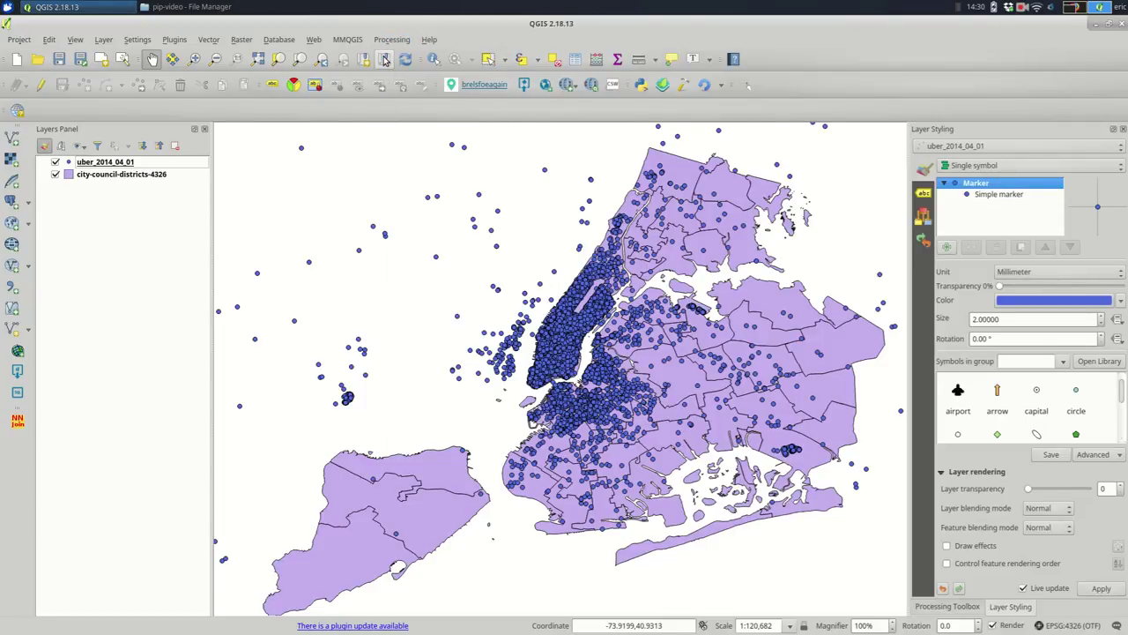
{"action": "left_click", "coordinate": [968, 606]}
{"action": "left_click", "coordinate": [1004, 607]}
{"action": "left_click", "coordinate": [968, 615]}
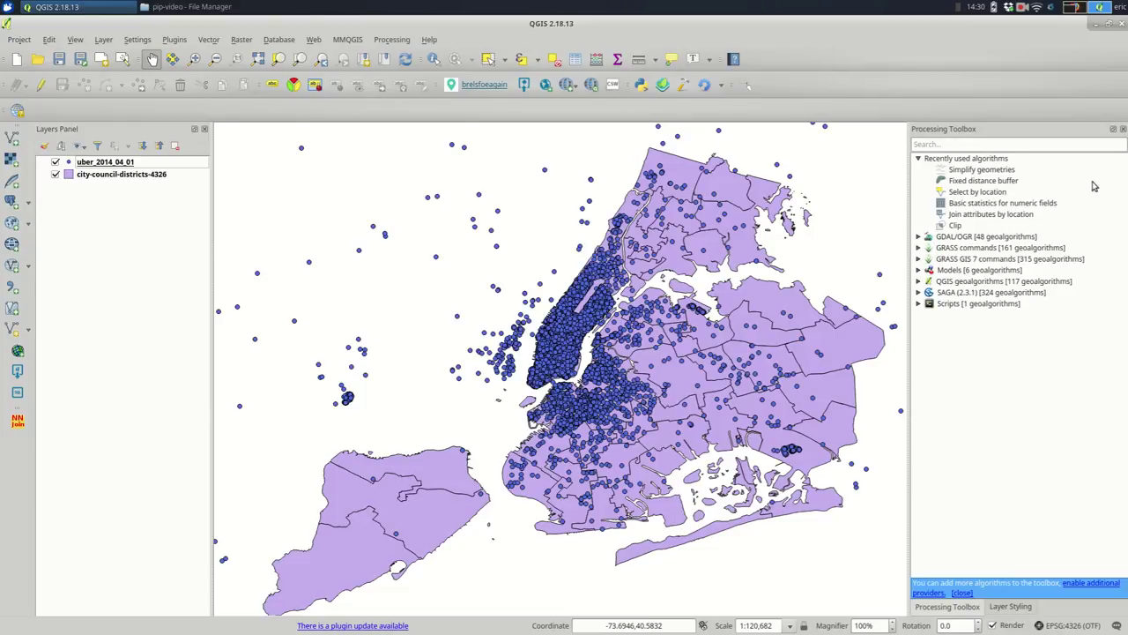
{"action": "left_click", "coordinate": [985, 143]}
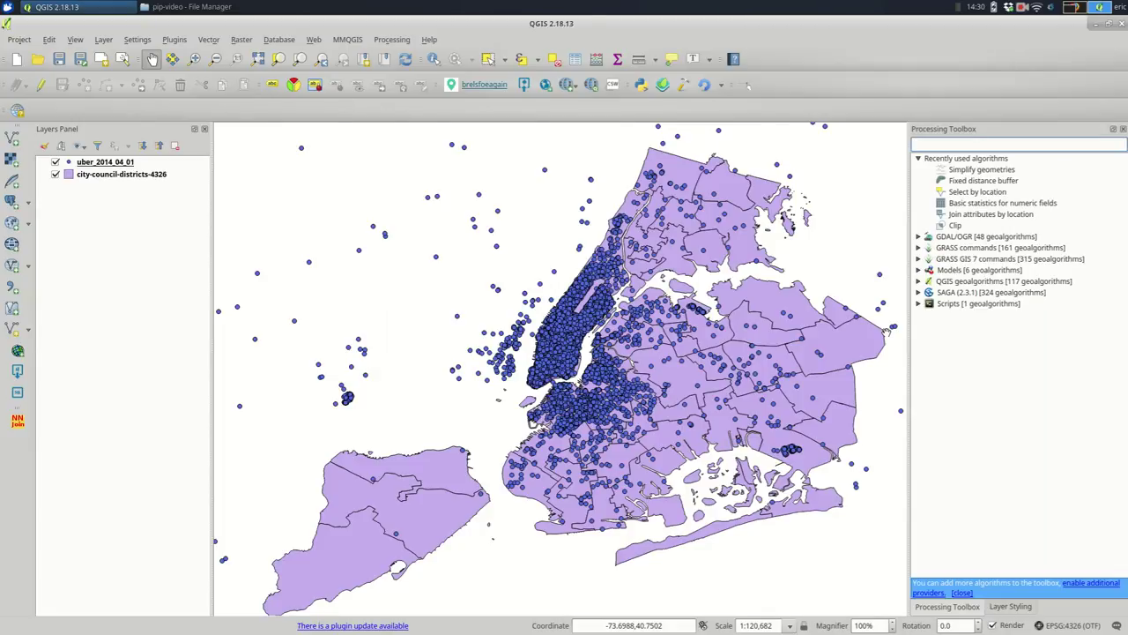
Step: Search the toolbox for 'points in p' and select Count points in polygon
{"action": "type", "text": "coun"}
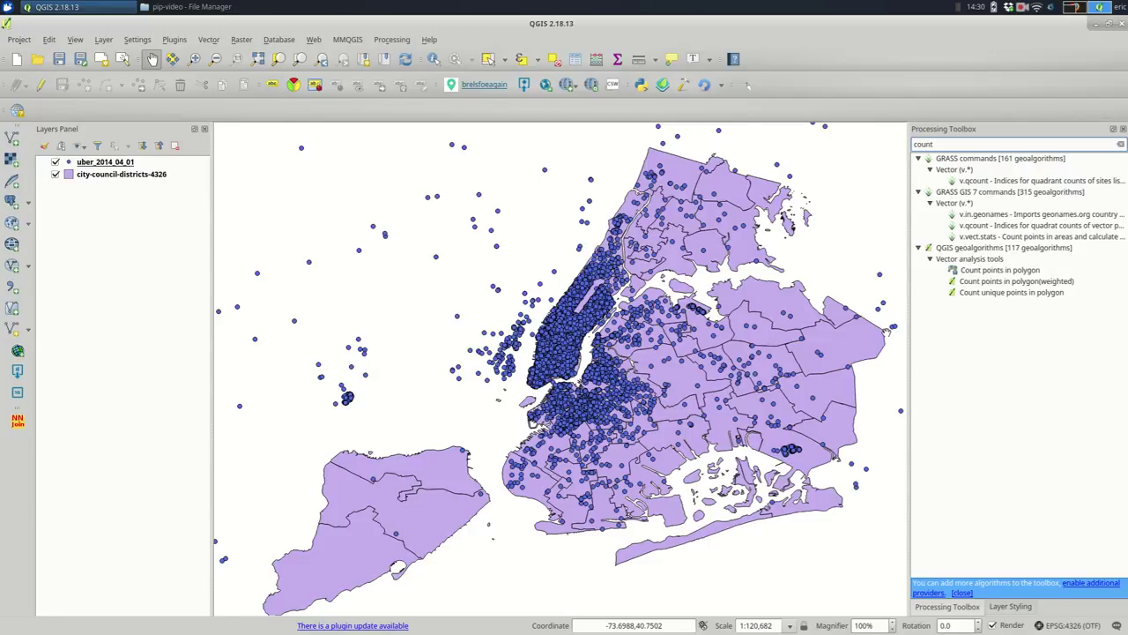
{"action": "type", "text": "t"}
{"action": "key", "text": "BackSpace"}
{"action": "key", "text": "BackSpace"}
{"action": "key", "text": "BackSpace"}
{"action": "key", "text": "BackSpace"}
{"action": "key", "text": "BackSpace"}
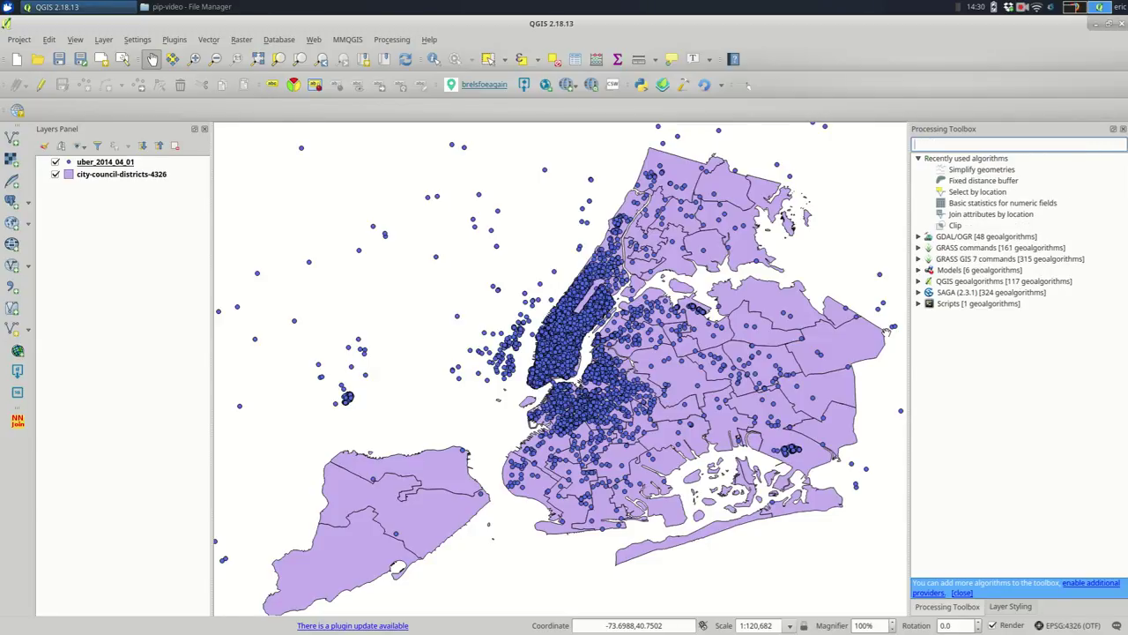
{"action": "type", "text": "points in poly"}
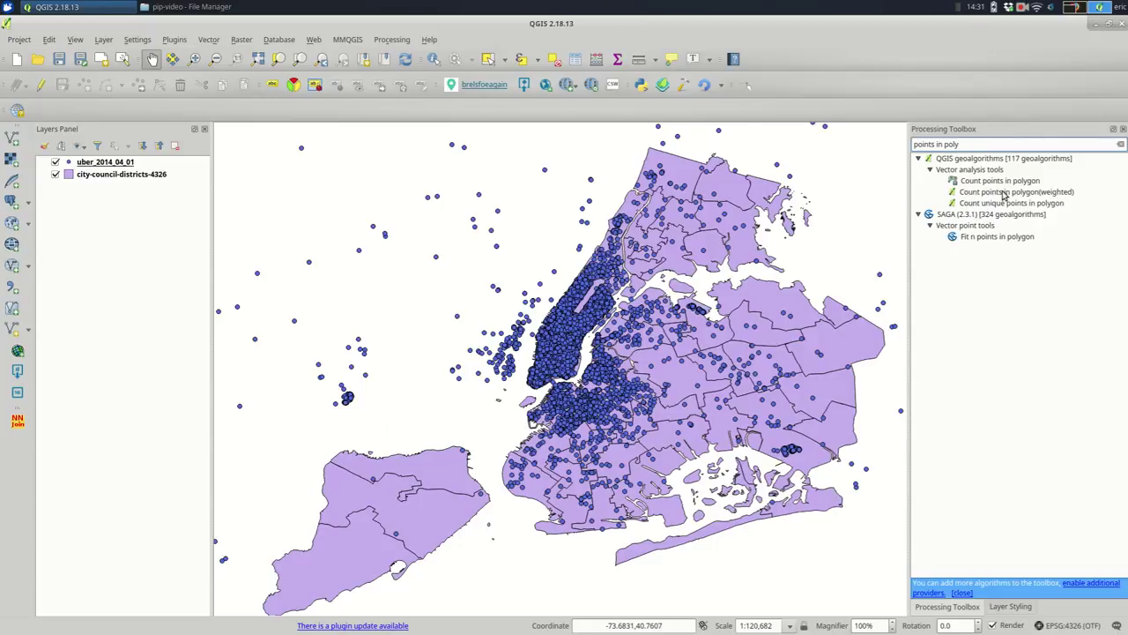
{"action": "left_click", "coordinate": [987, 181]}
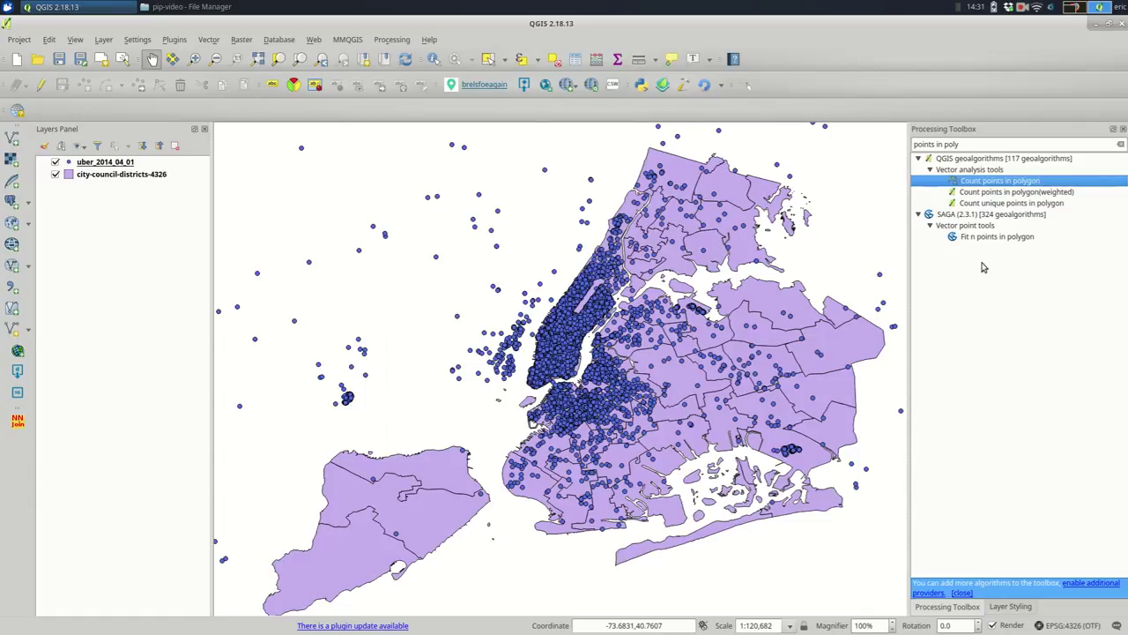
Step: Open Count points in polygon and rename the count field from NUMPOINTS to numpickups
{"action": "double_click", "coordinate": [981, 181]}
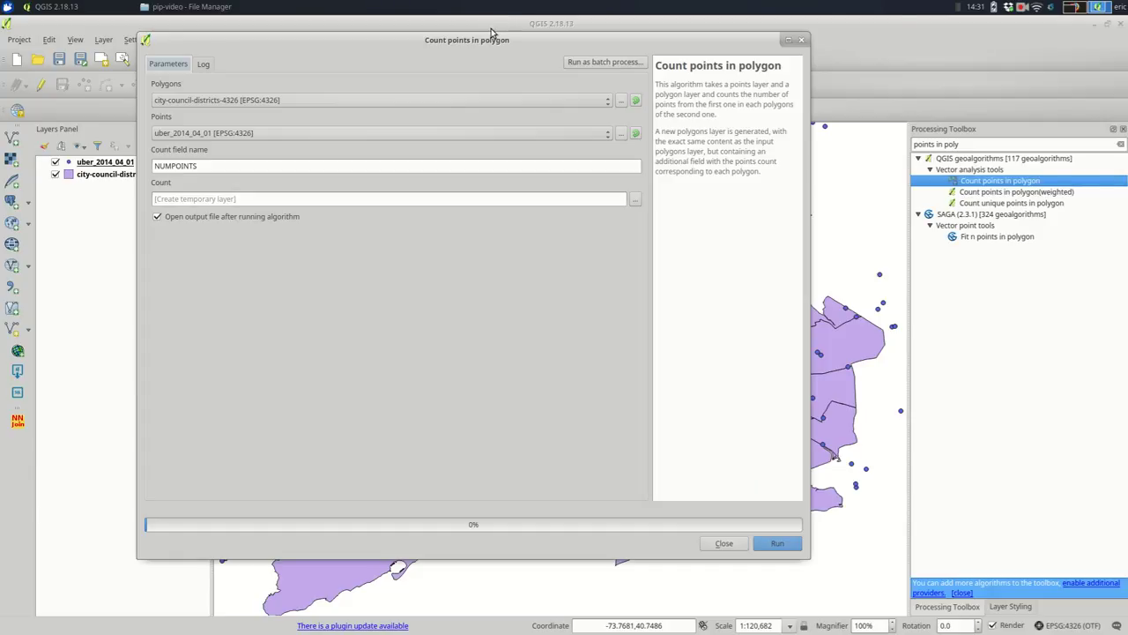
{"action": "left_click_drag", "start_coordinate": [491, 36], "coordinate": [512, 208]}
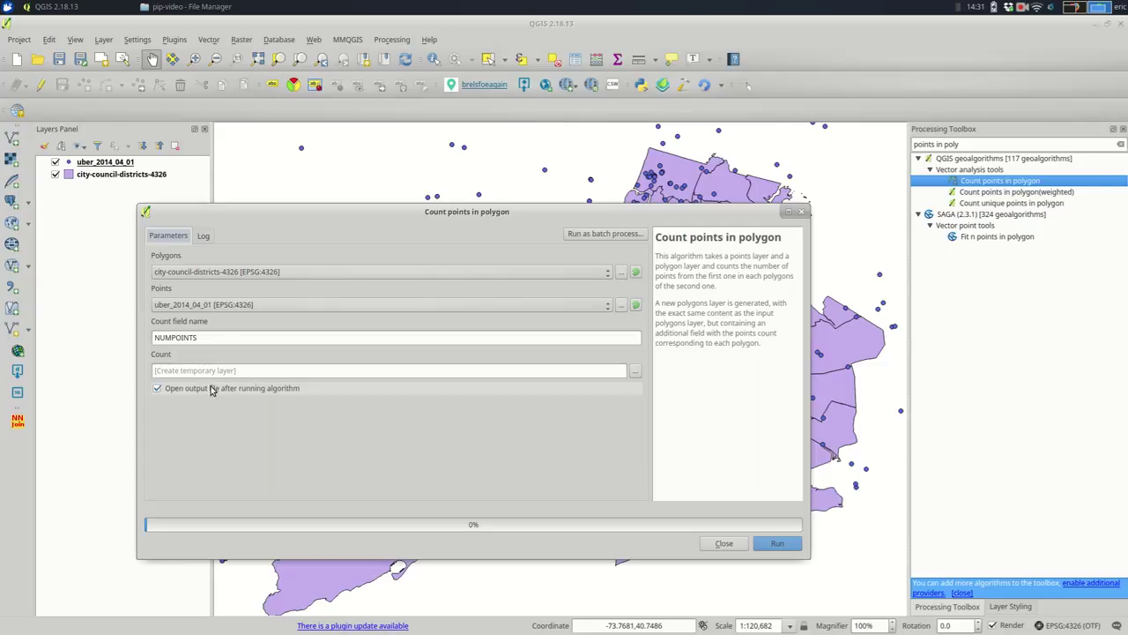
{"action": "double_click", "coordinate": [155, 340]}
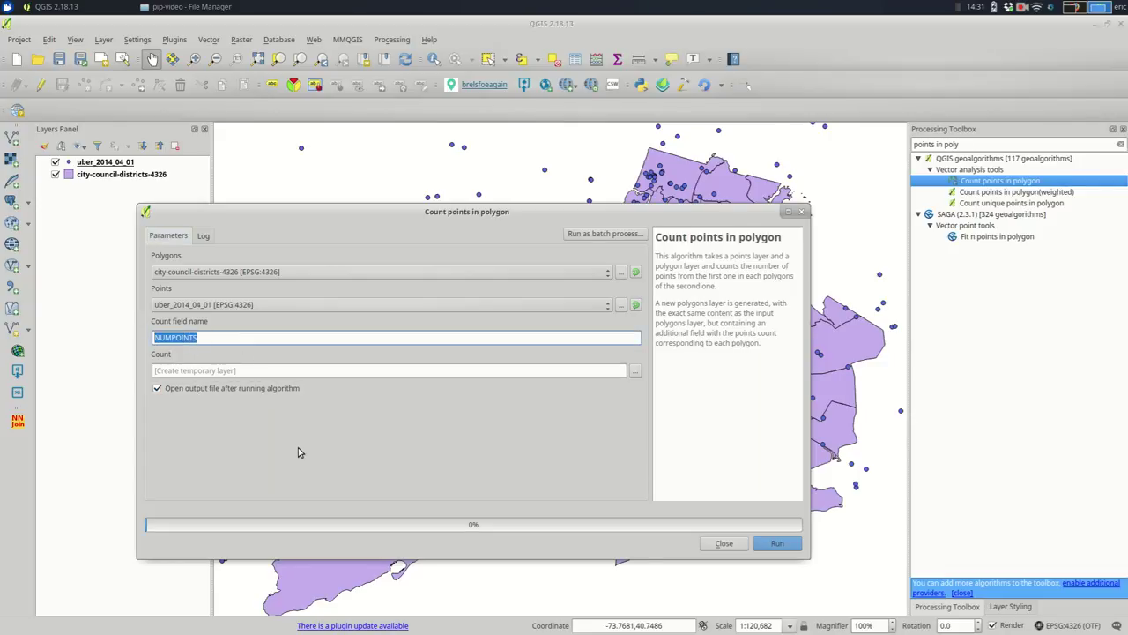
{"action": "type", "text": "total"}
{"action": "key", "text": "BackSpace"}
{"action": "key", "text": "BackSpace"}
{"action": "key", "text": "BackSpace"}
{"action": "key", "text": "BackSpace"}
{"action": "key", "text": "BackSpace"}
{"action": "type", "text": "num"}
{"action": "type", "text": "pickups"}
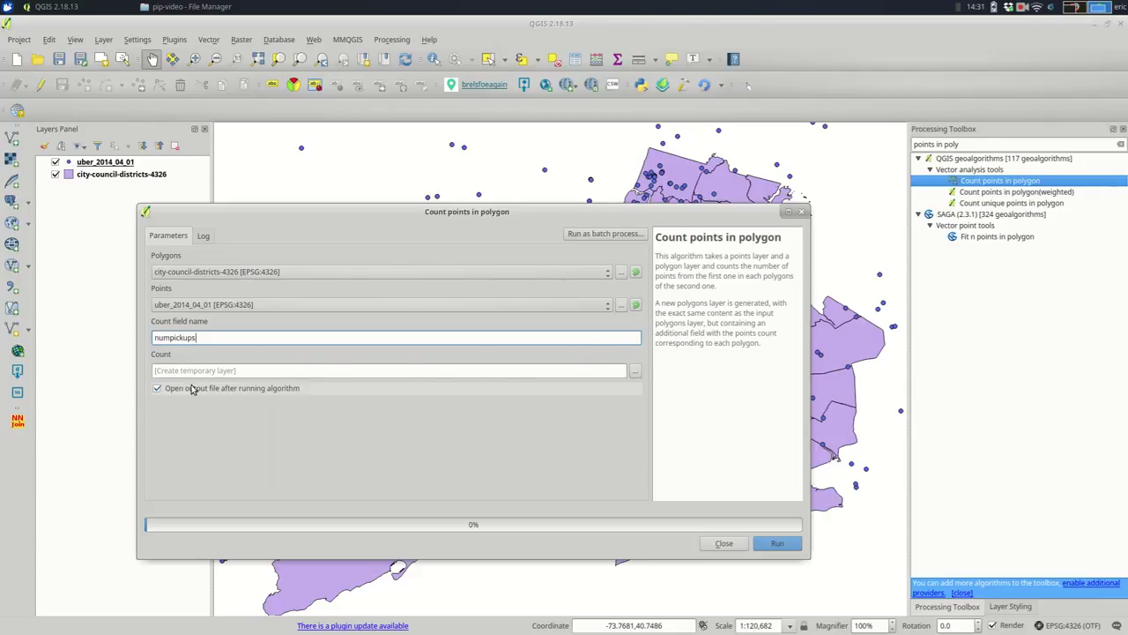
Step: Keep a temporary output, run the count, and view the Count layer's attribute table
{"action": "left_click", "coordinate": [634, 370]}
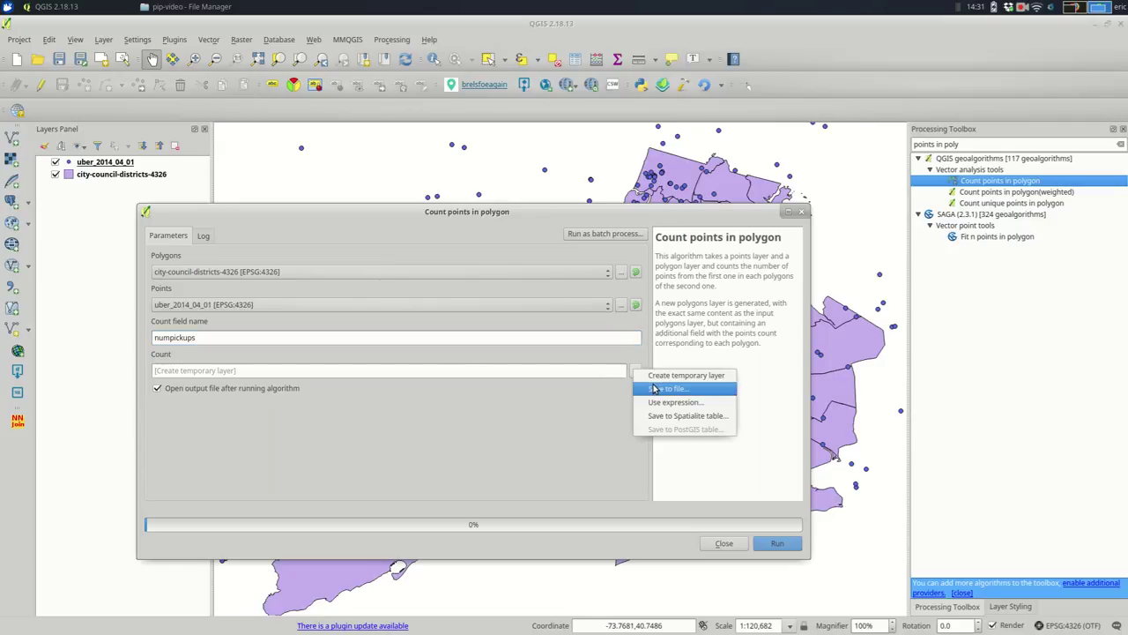
{"action": "left_click", "coordinate": [544, 431]}
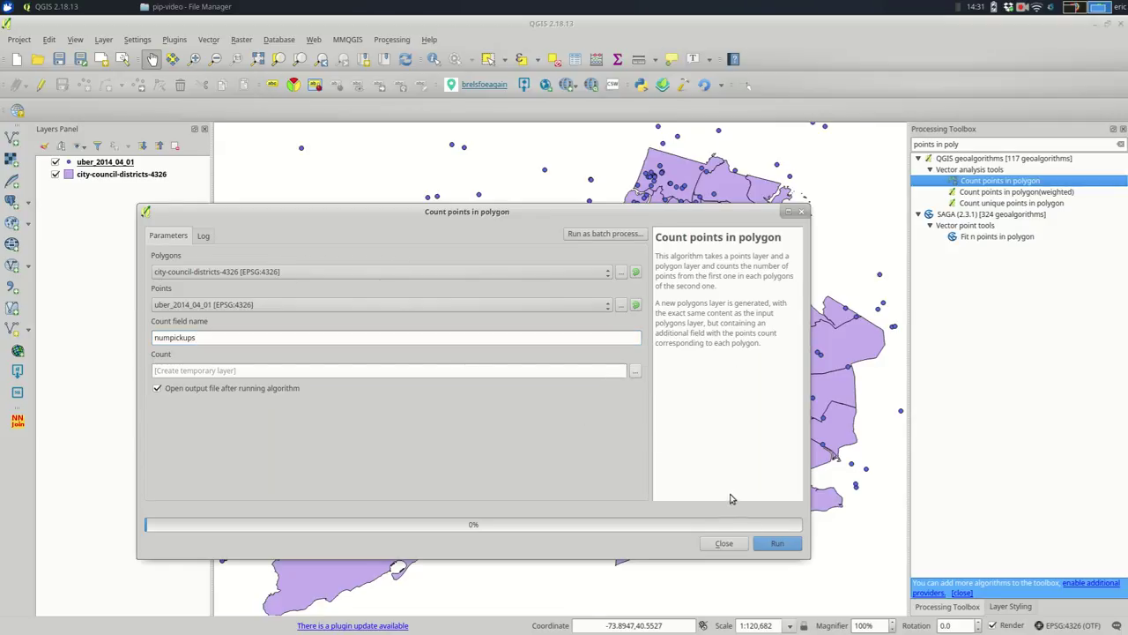
{"action": "left_click", "coordinate": [771, 546]}
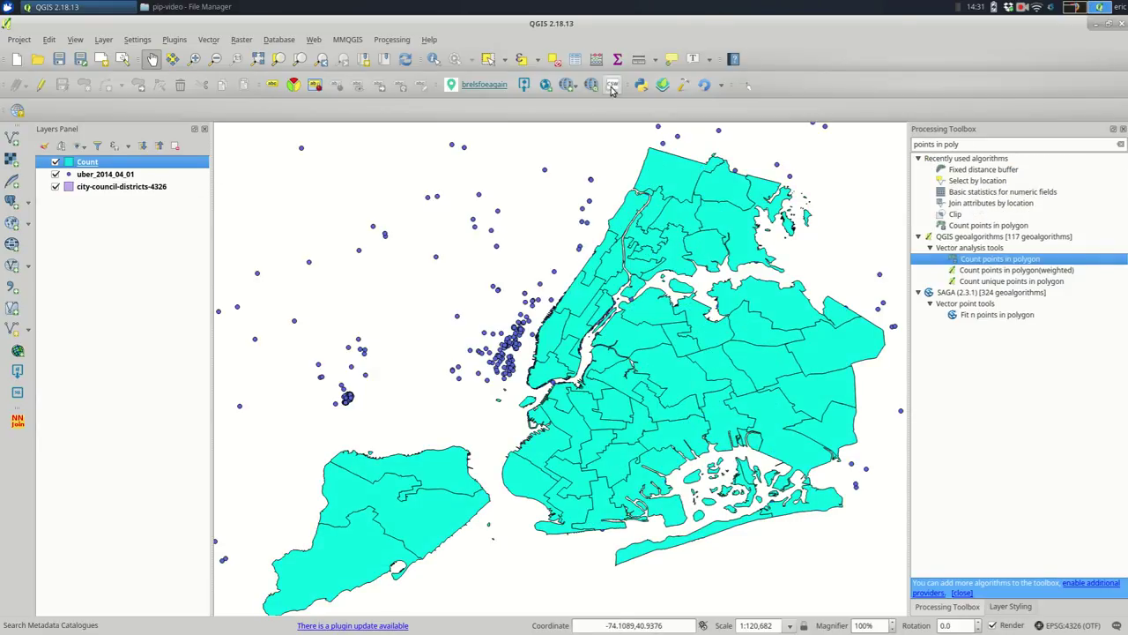
{"action": "left_click", "coordinate": [596, 59]}
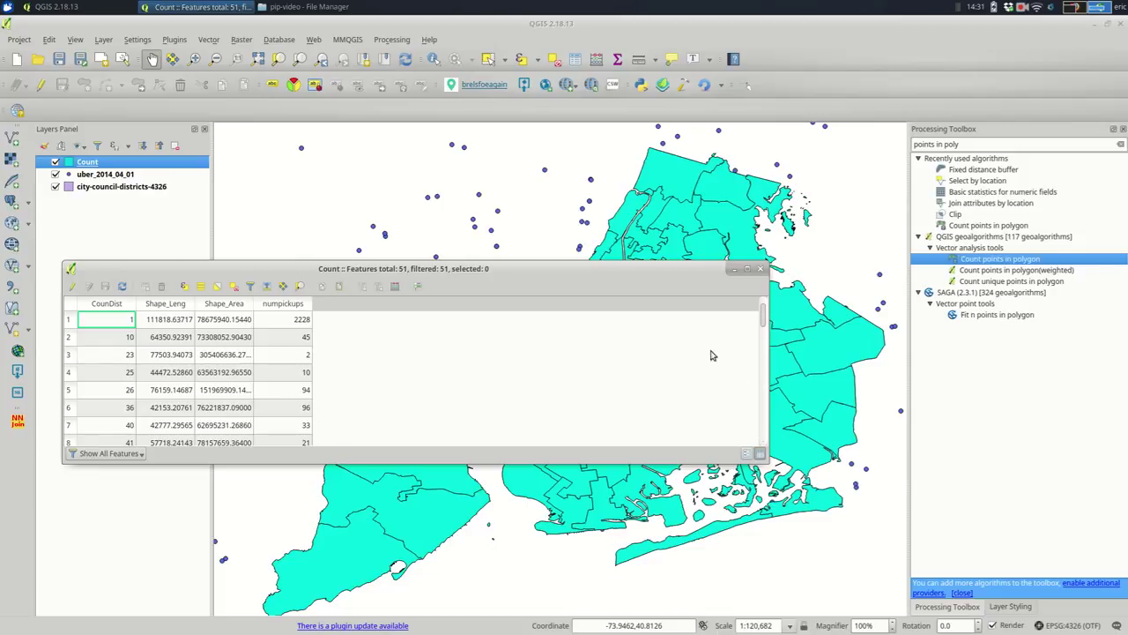
Step: Select district 23 in the Count attribute table, then close the table
{"action": "left_click", "coordinate": [69, 319]}
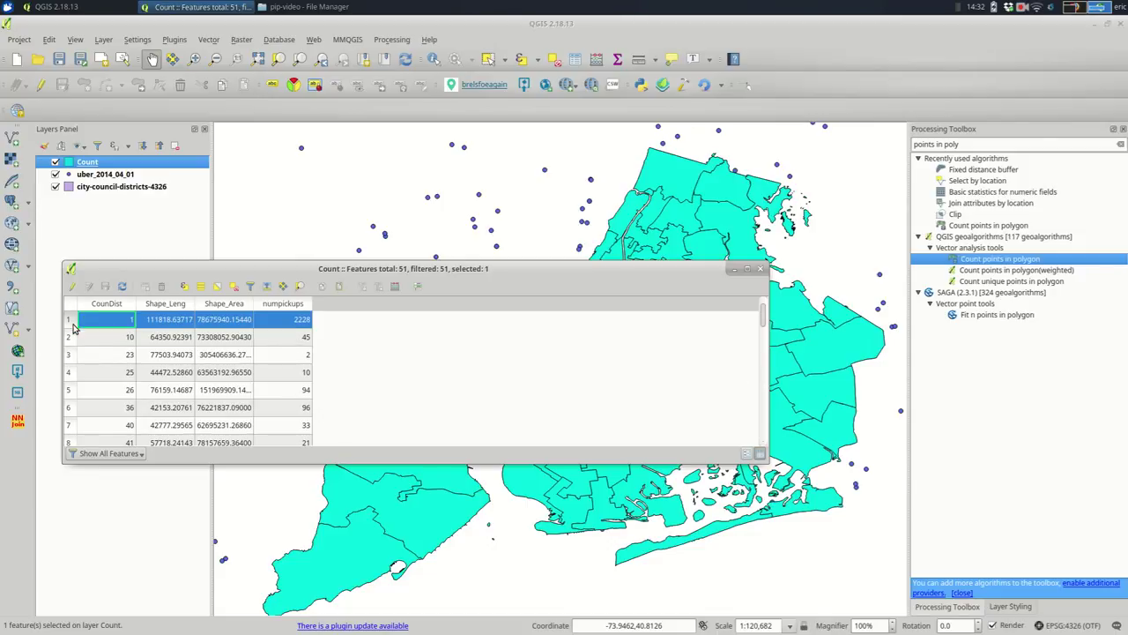
{"action": "left_click", "coordinate": [70, 353]}
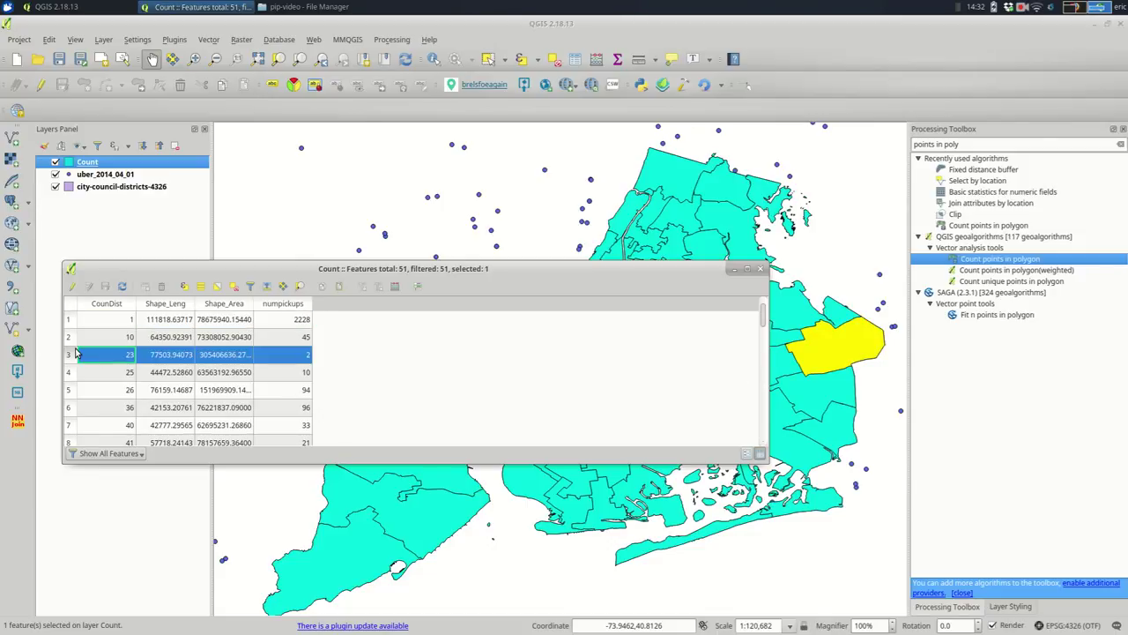
{"action": "left_click", "coordinate": [760, 269]}
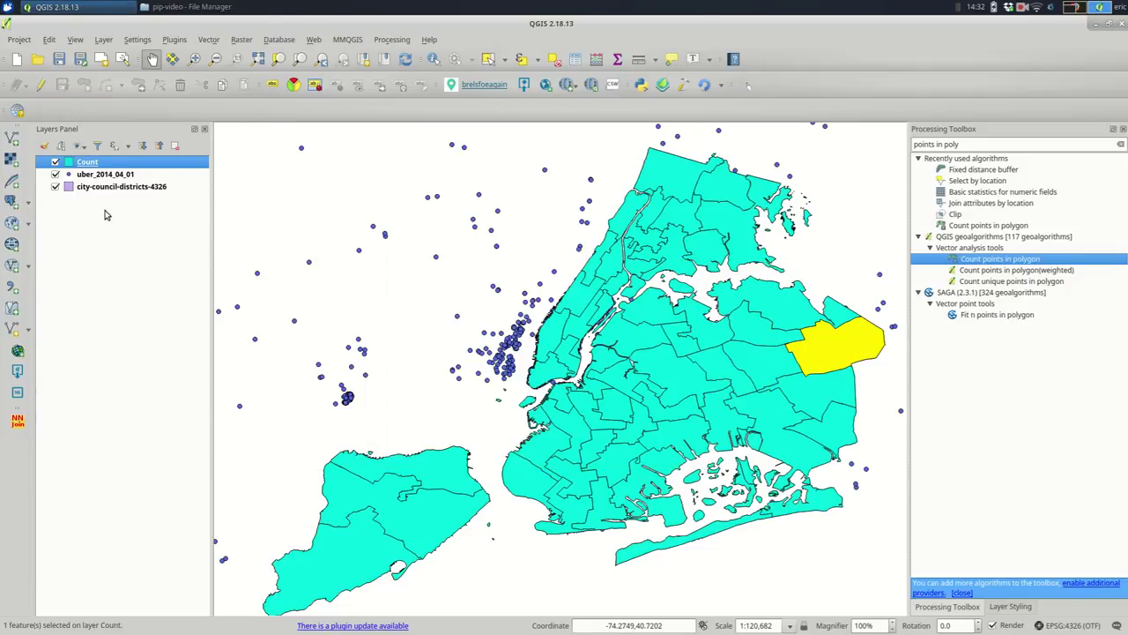
Step: Remove the uber_2014_04_01 and city-council-districts-4326 layers and clear the district selection
{"action": "key", "text": "Down"}
{"action": "key", "text": "ctrl+d"}
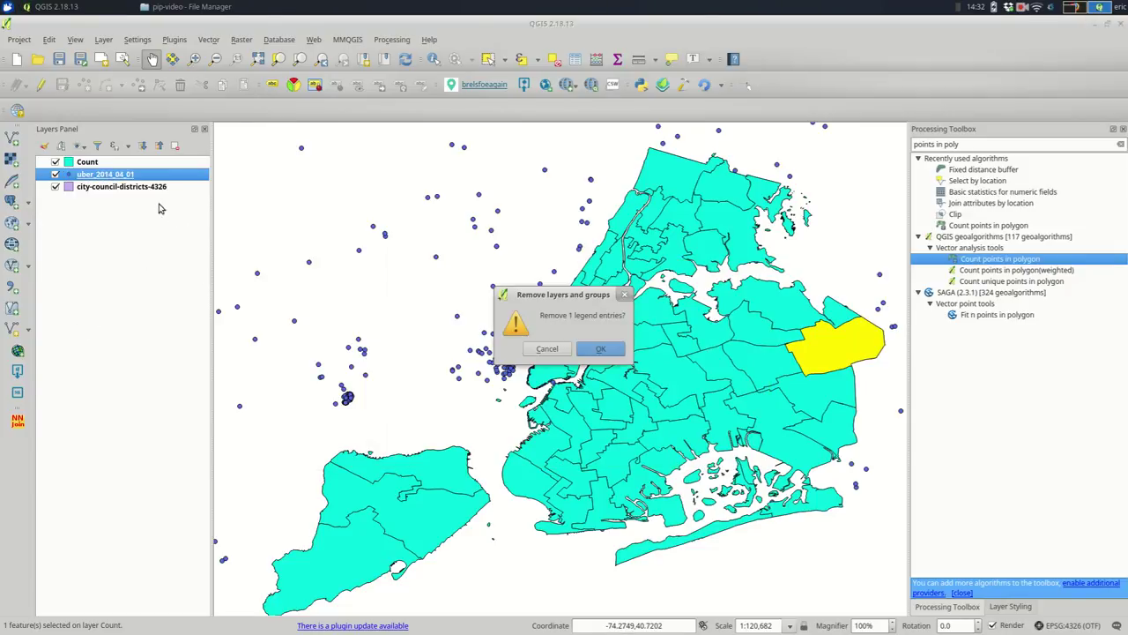
{"action": "key", "text": "Return"}
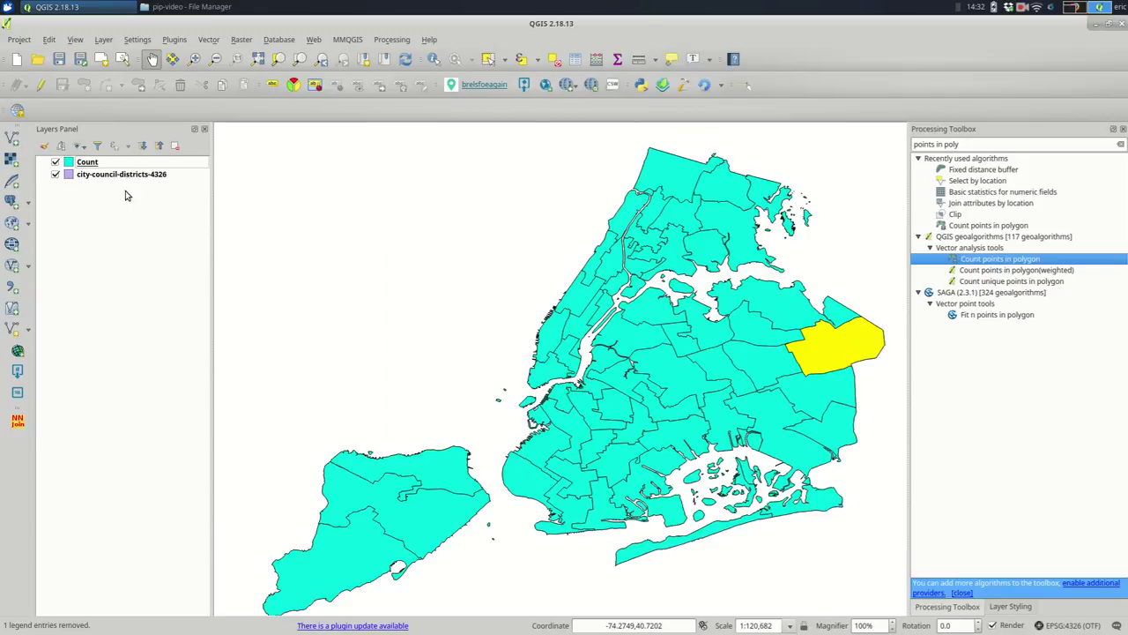
{"action": "key", "text": "Down"}
{"action": "key", "text": "ctrl+d"}
{"action": "key", "text": "Return"}
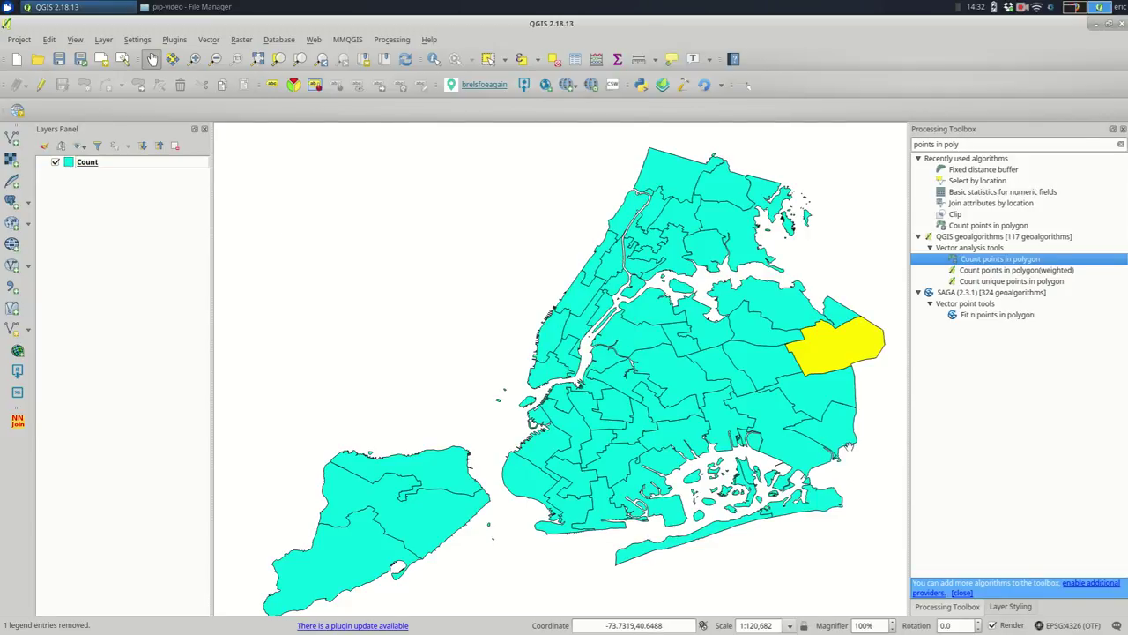
{"action": "left_click", "coordinate": [553, 59]}
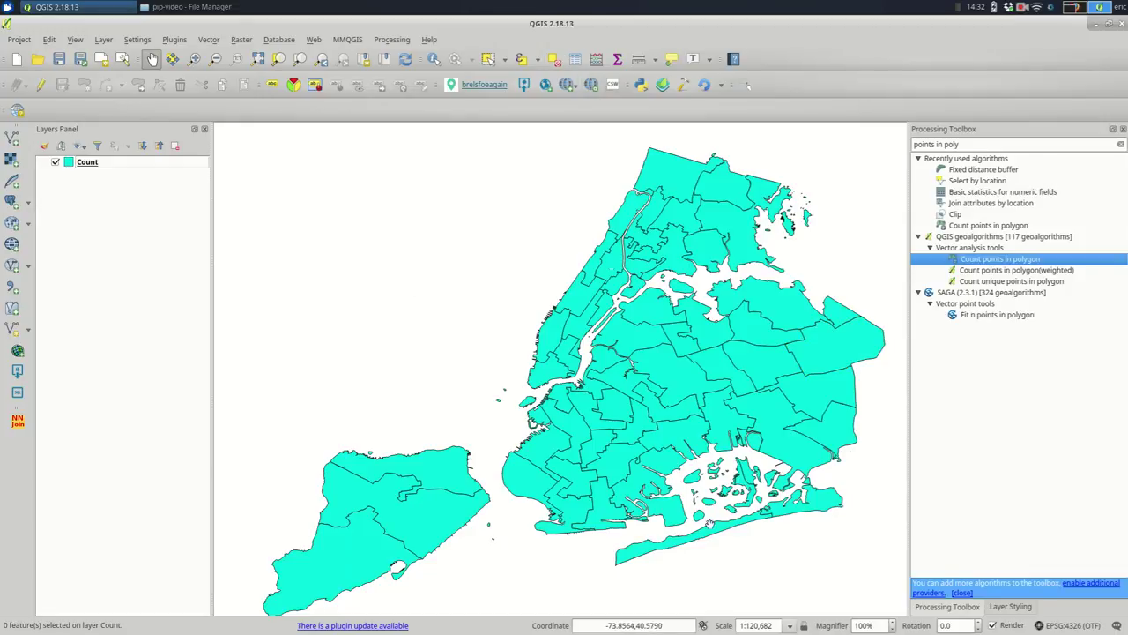
Step: Switch Count's symbology to Graduated on the numpickups column using the YlGn colour ramp
{"action": "left_click", "coordinate": [1010, 606]}
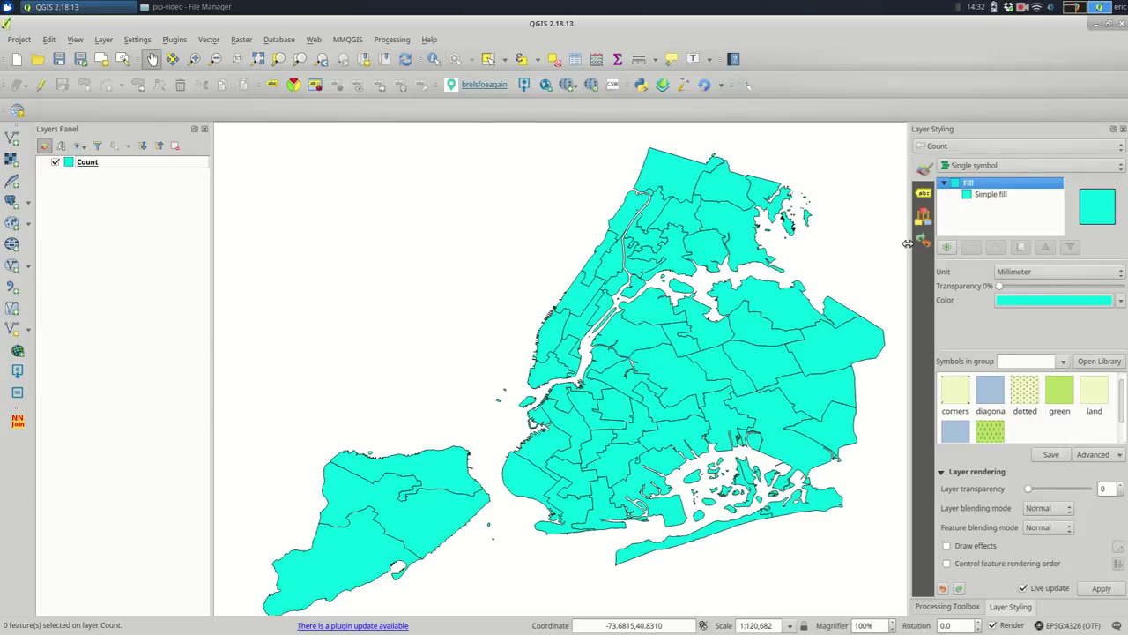
{"action": "left_click_drag", "start_coordinate": [904, 240], "coordinate": [851, 249]}
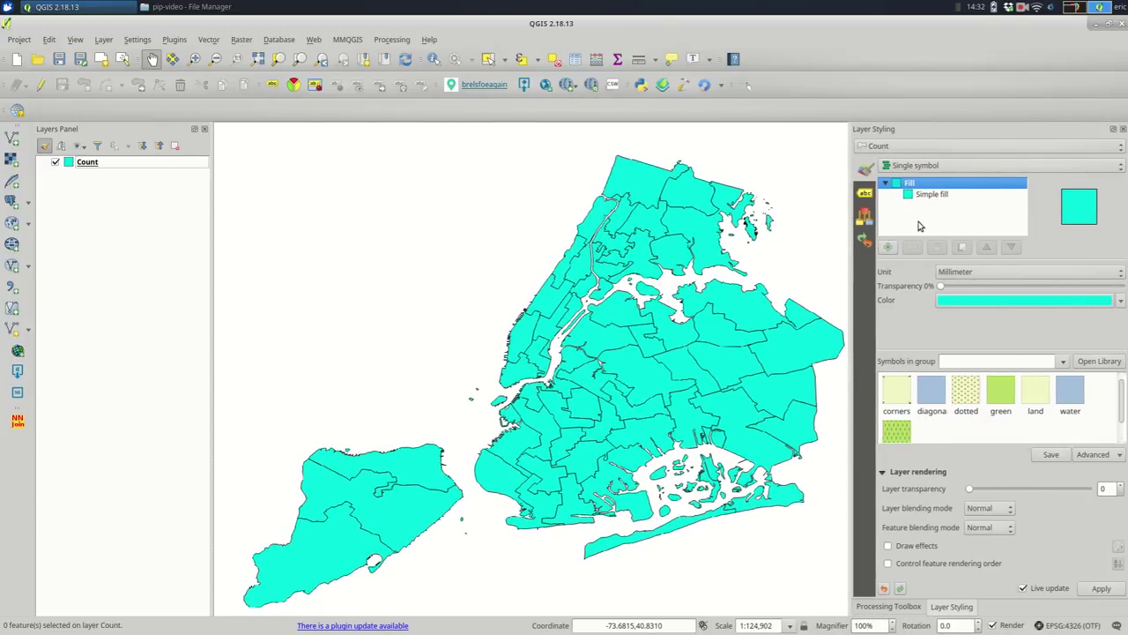
{"action": "left_click", "coordinate": [965, 166]}
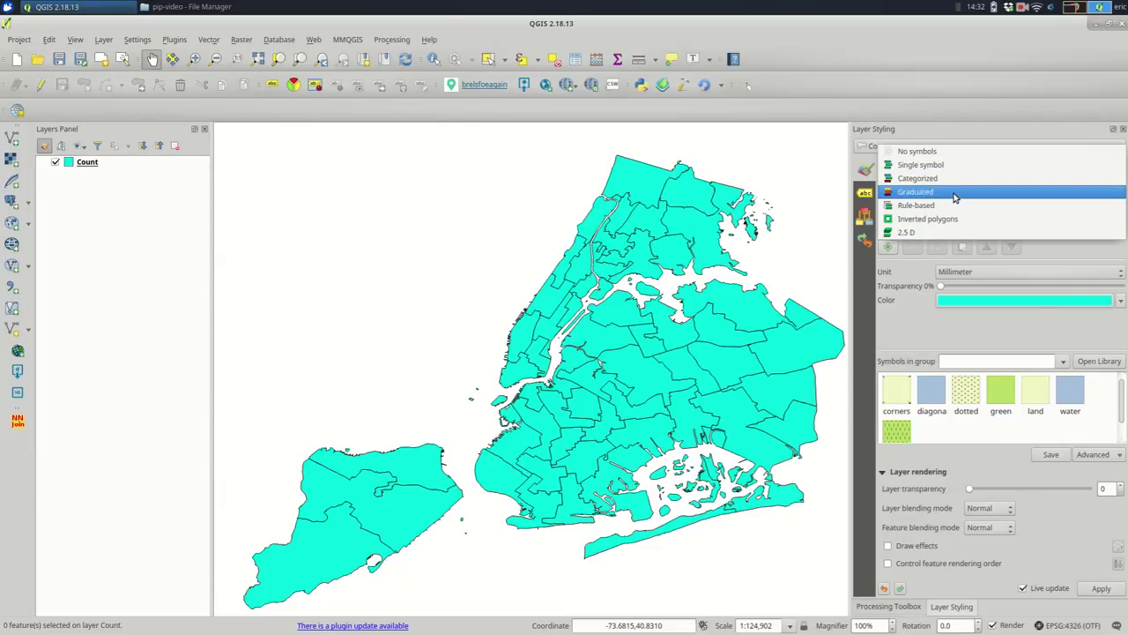
{"action": "left_click", "coordinate": [955, 196]}
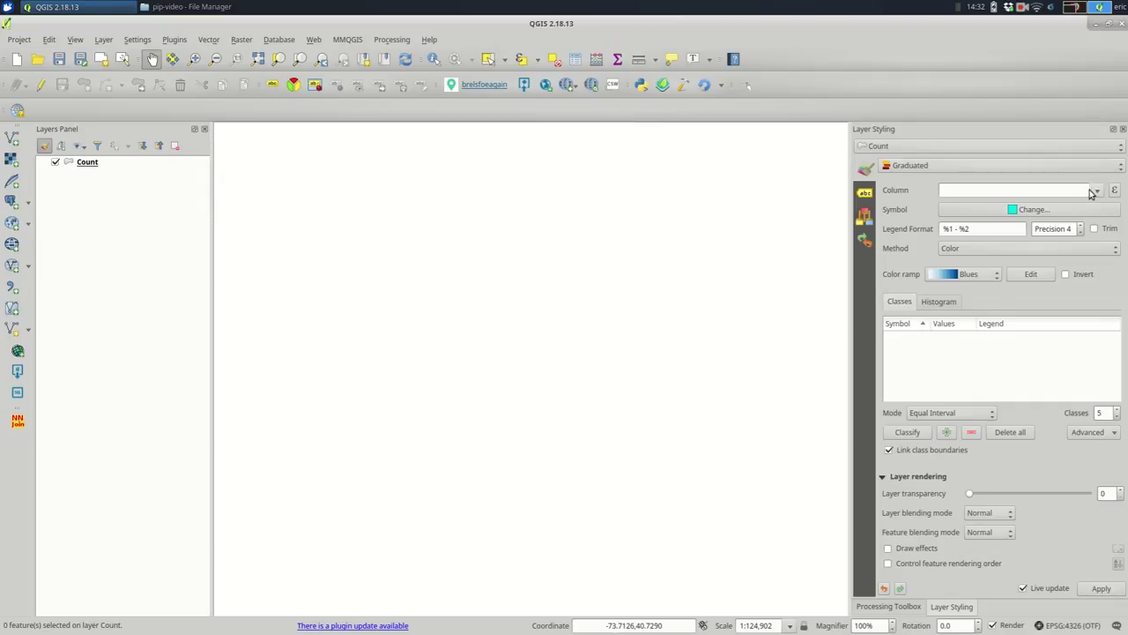
{"action": "left_click", "coordinate": [1091, 193]}
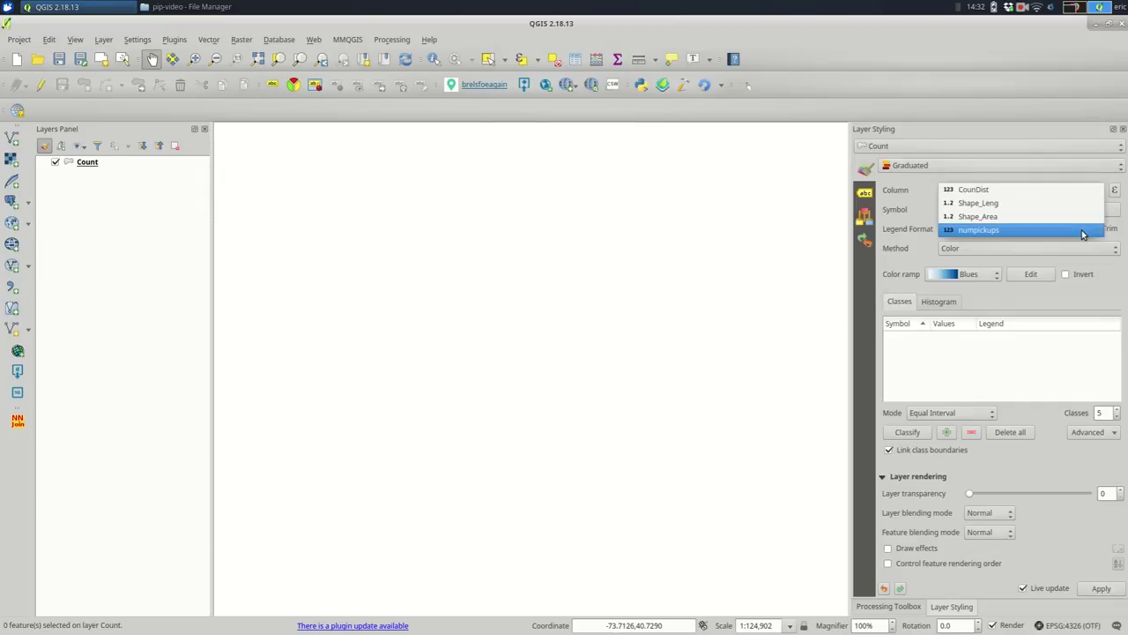
{"action": "left_click", "coordinate": [1083, 231]}
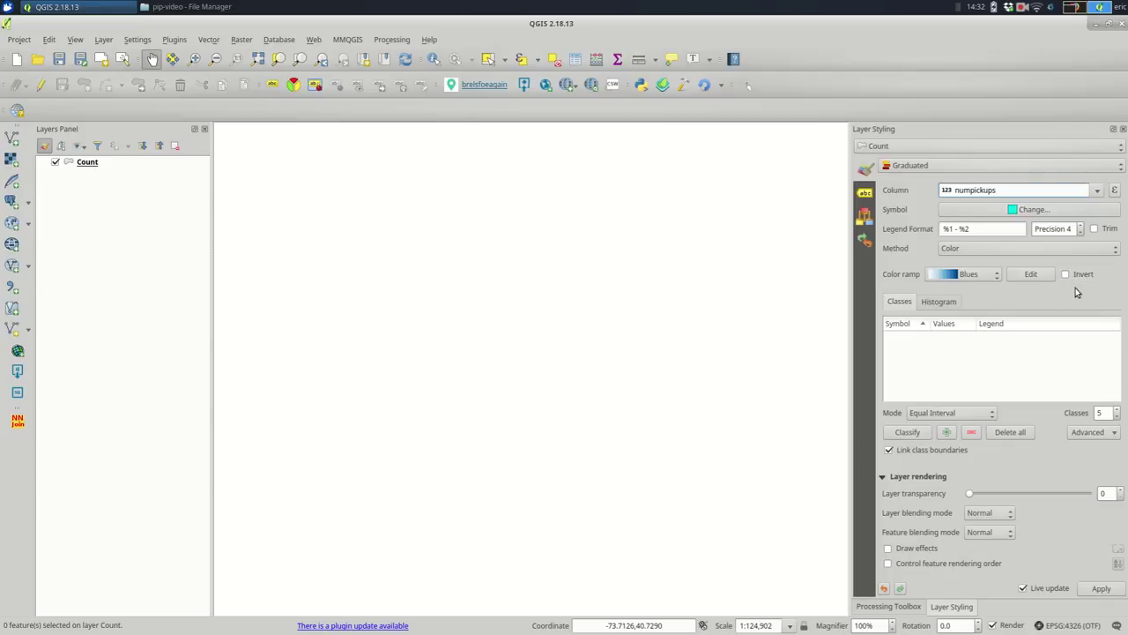
{"action": "left_click", "coordinate": [984, 276]}
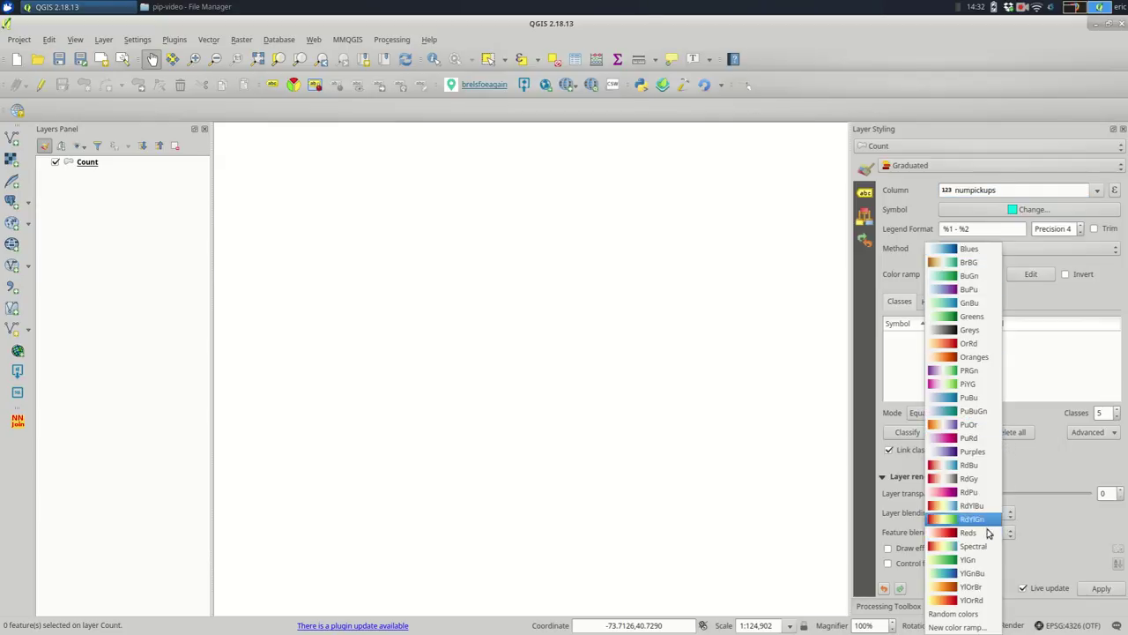
{"action": "left_click", "coordinate": [994, 560]}
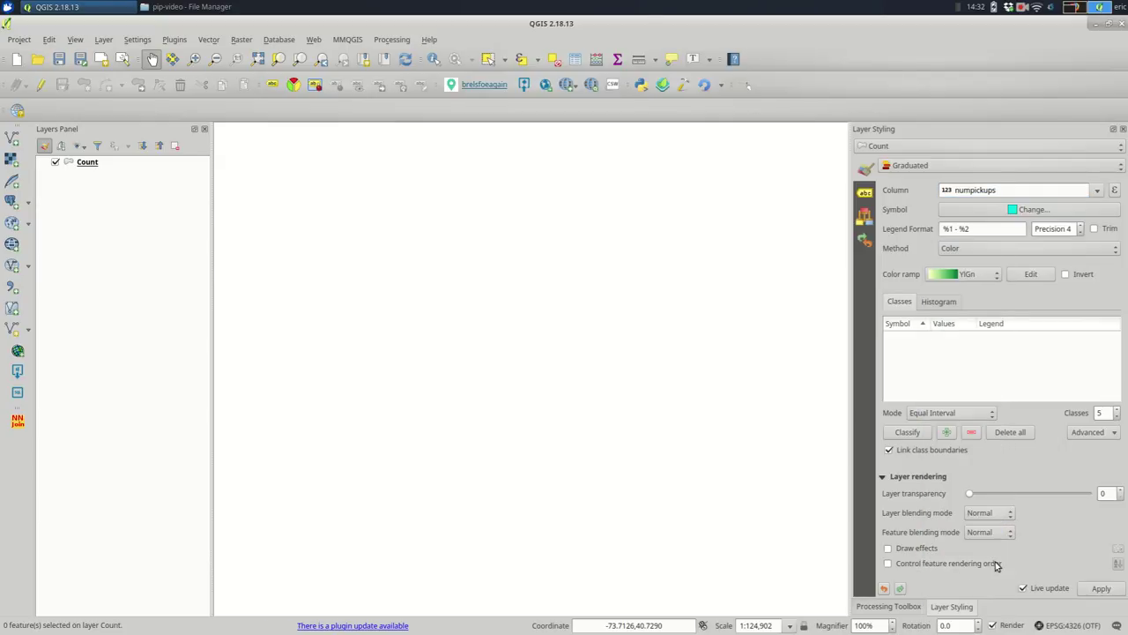
Step: Classify pickups into five Natural Breaks (Jenks) classes, 0–96 up to 2228–3575, and load the histogram
{"action": "left_click", "coordinate": [909, 431]}
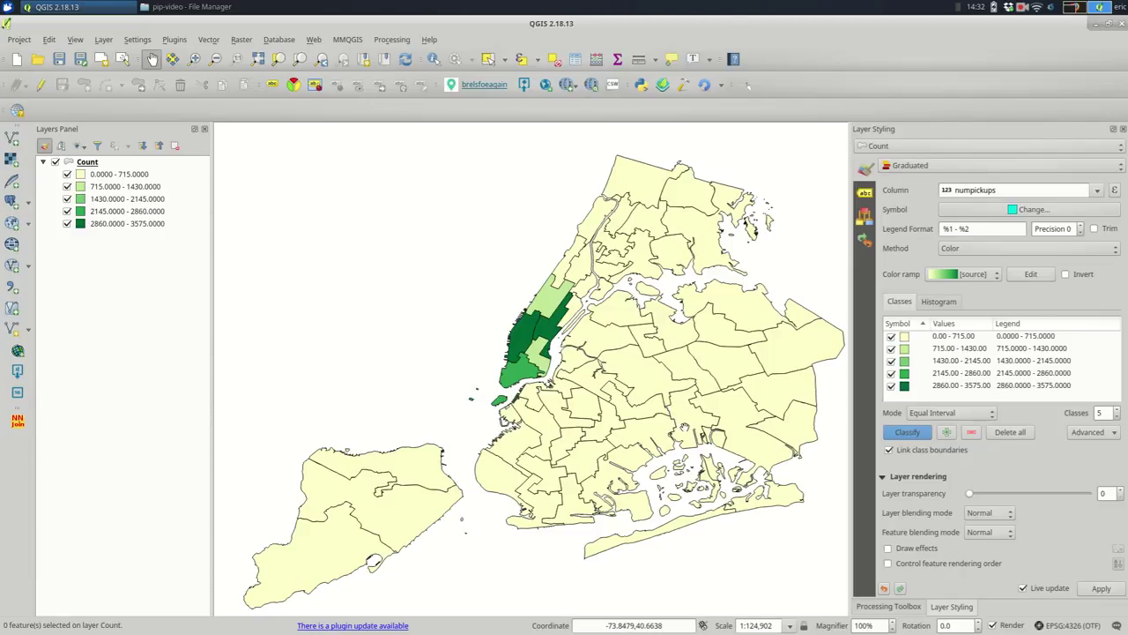
{"action": "left_click", "coordinate": [940, 413]}
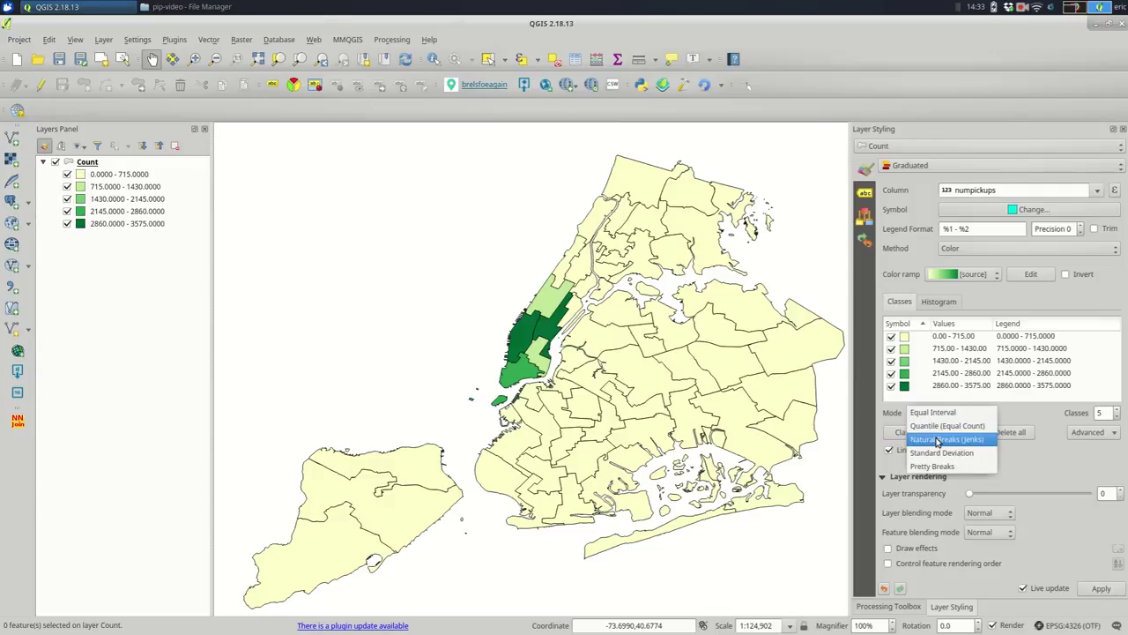
{"action": "left_click", "coordinate": [936, 439]}
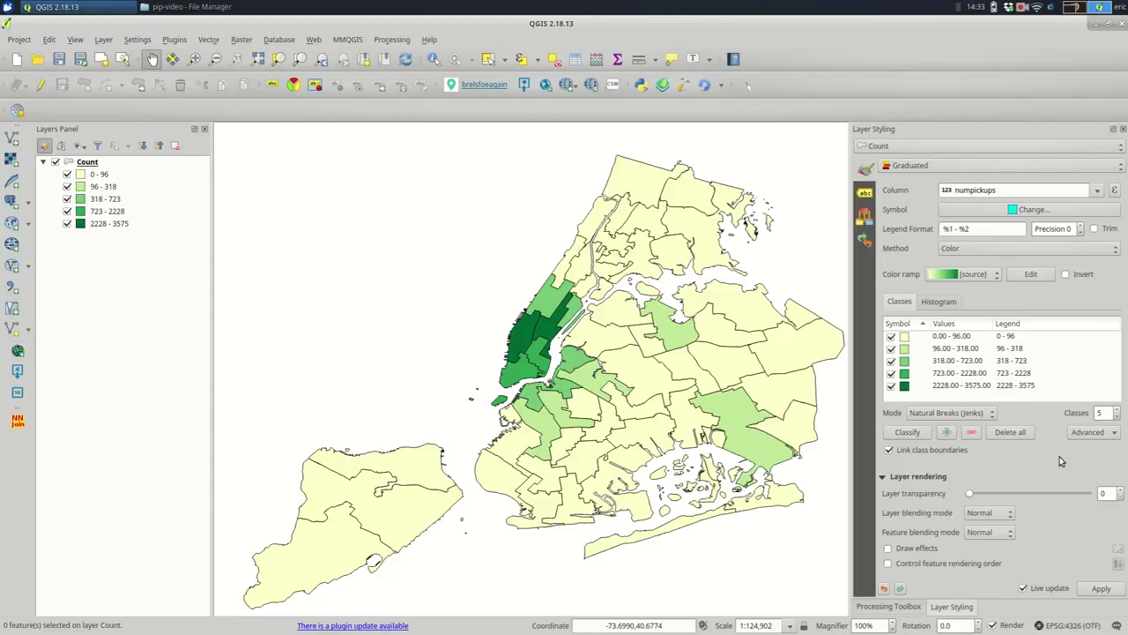
{"action": "left_click", "coordinate": [951, 414]}
{"action": "left_click", "coordinate": [959, 399]}
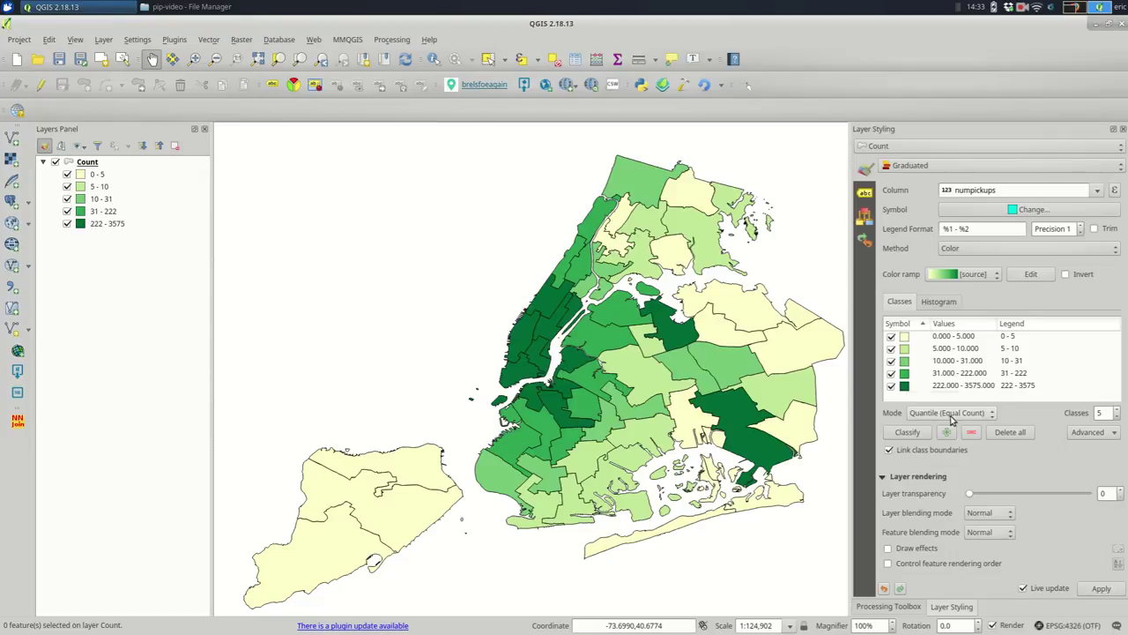
{"action": "left_click", "coordinate": [951, 414]}
{"action": "left_click", "coordinate": [945, 454]}
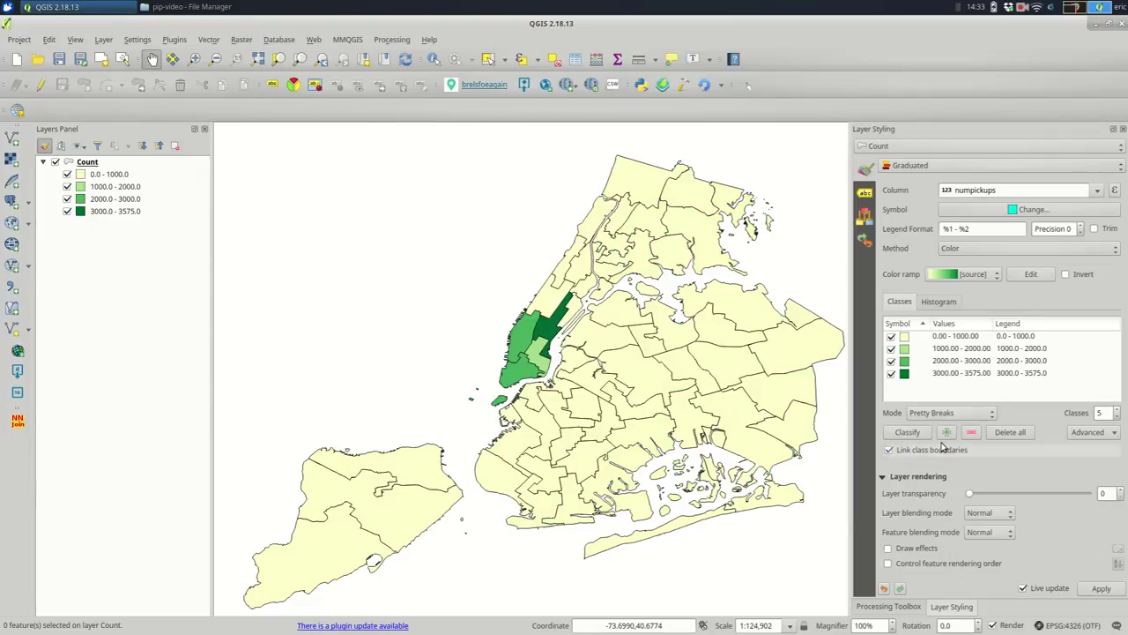
{"action": "left_click", "coordinate": [937, 412]}
{"action": "left_click", "coordinate": [937, 384]}
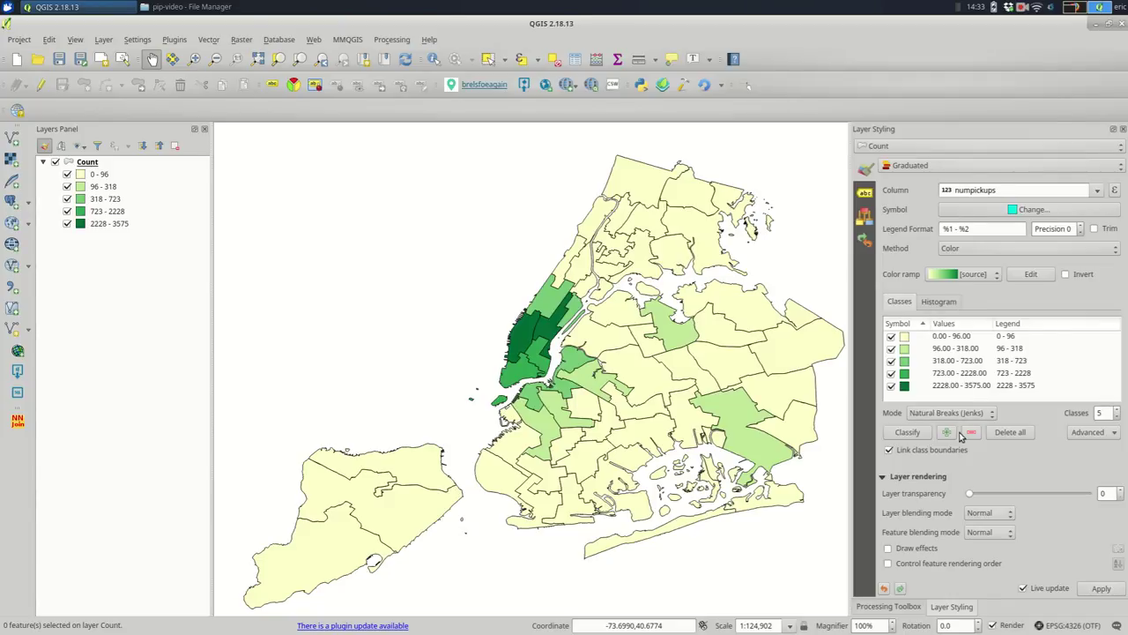
{"action": "left_click", "coordinate": [945, 301]}
{"action": "left_click", "coordinate": [933, 329]}
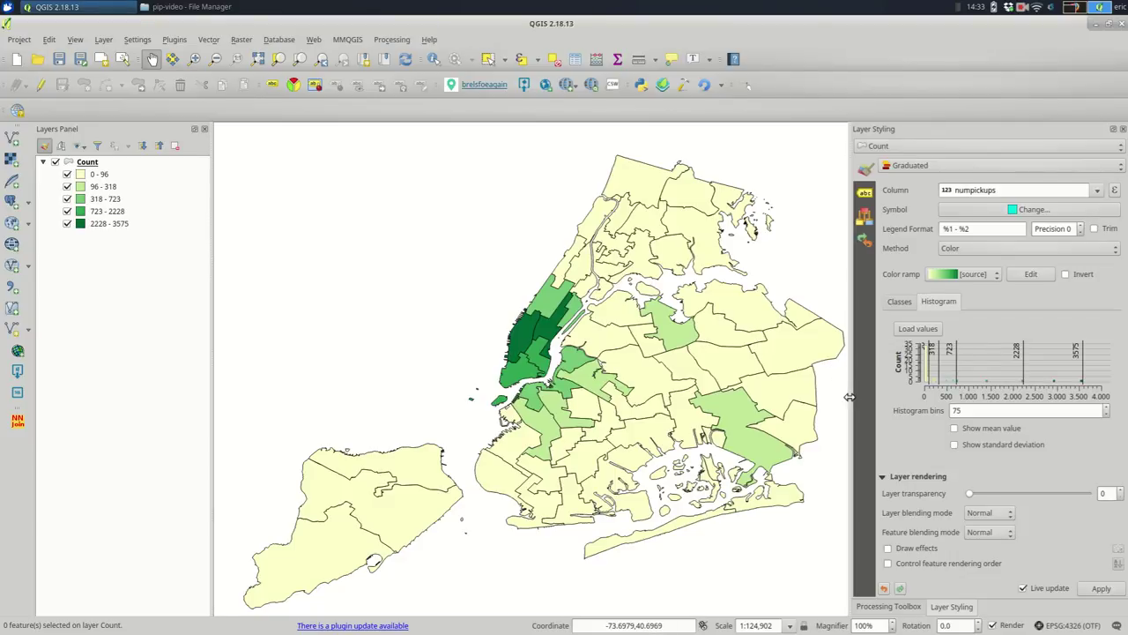
Step: Drag the fourth histogram break to 2247, giving classes 723–2247 and 2247–3575
{"action": "left_click_drag", "start_coordinate": [854, 401], "coordinate": [798, 386]}
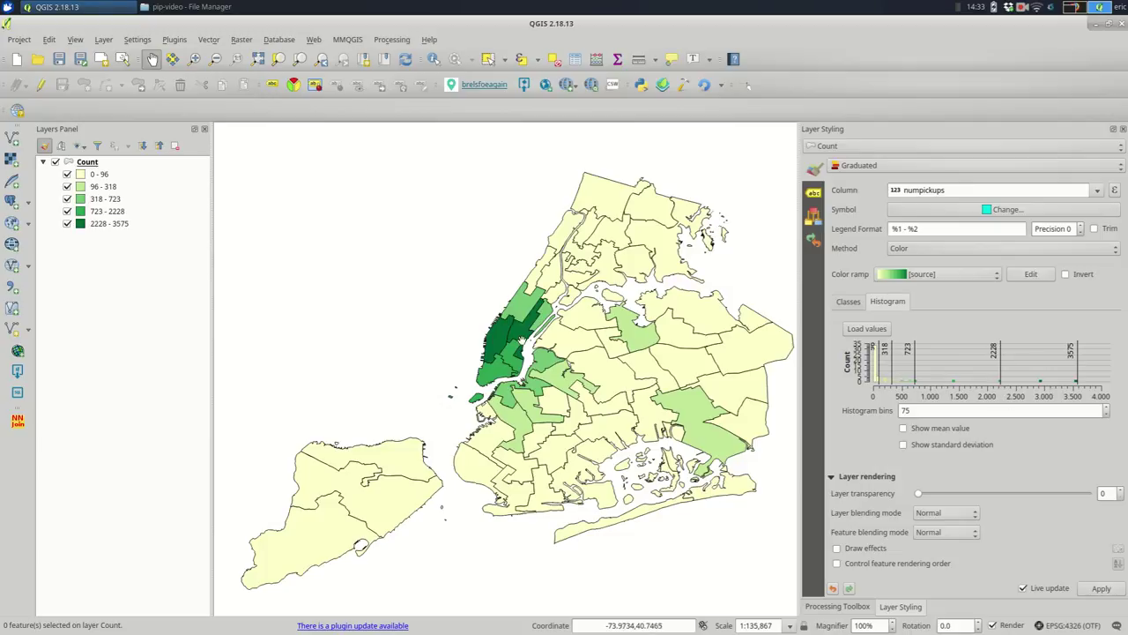
{"action": "left_click", "coordinate": [842, 301]}
{"action": "left_click", "coordinate": [877, 302]}
{"action": "left_click_drag", "start_coordinate": [1000, 367], "coordinate": [992, 366]}
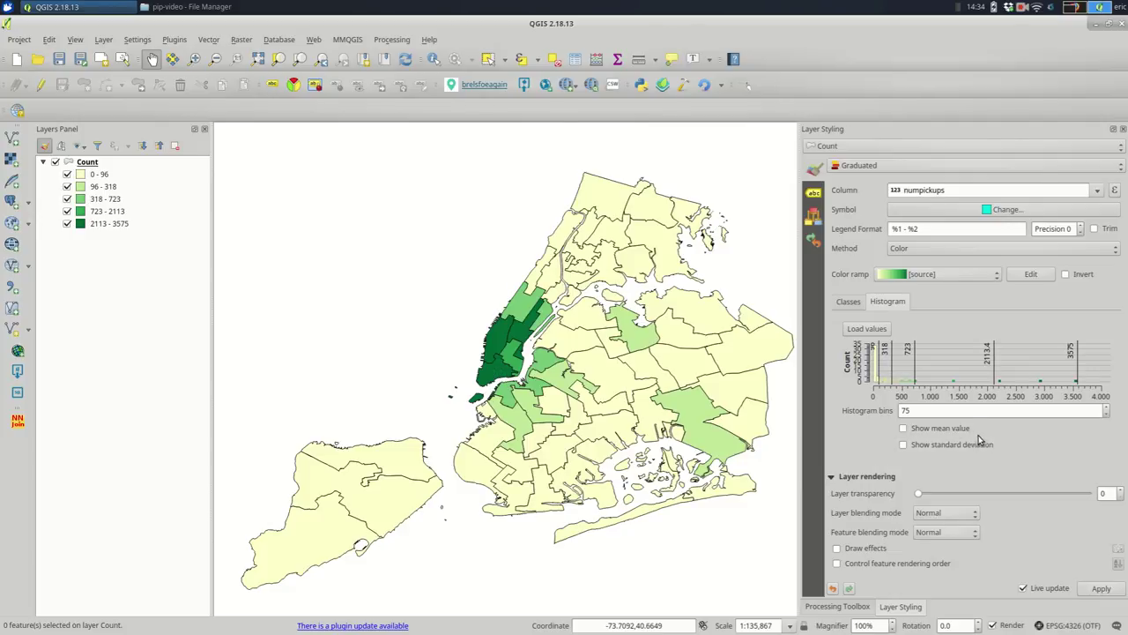
{"action": "left_click_drag", "start_coordinate": [993, 369], "coordinate": [1002, 368]}
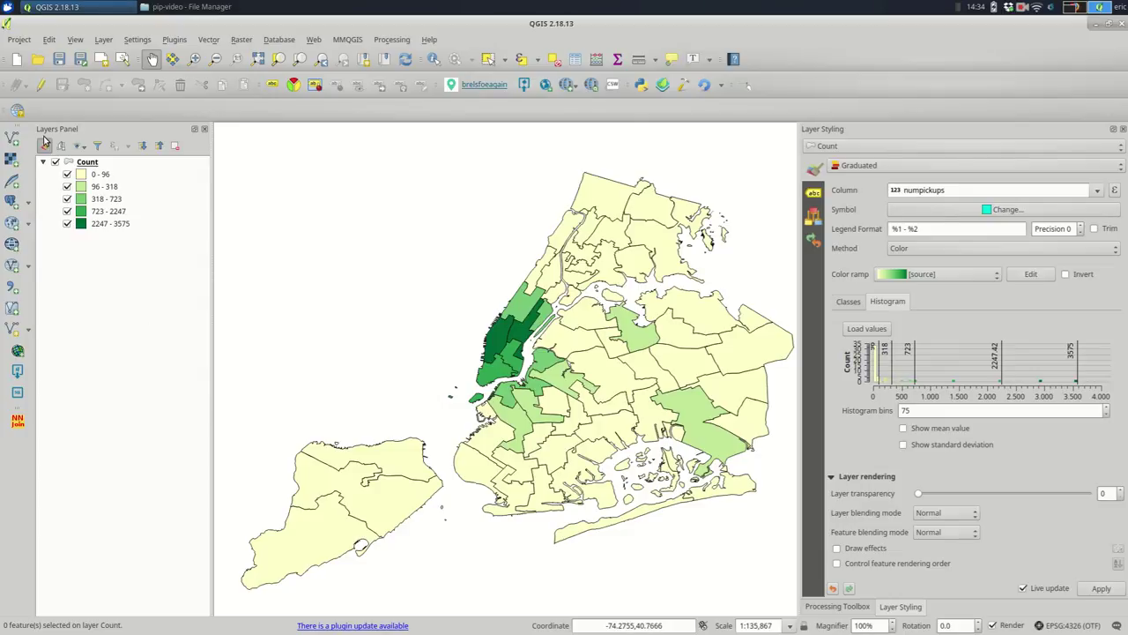
{"action": "left_click", "coordinate": [92, 162]}
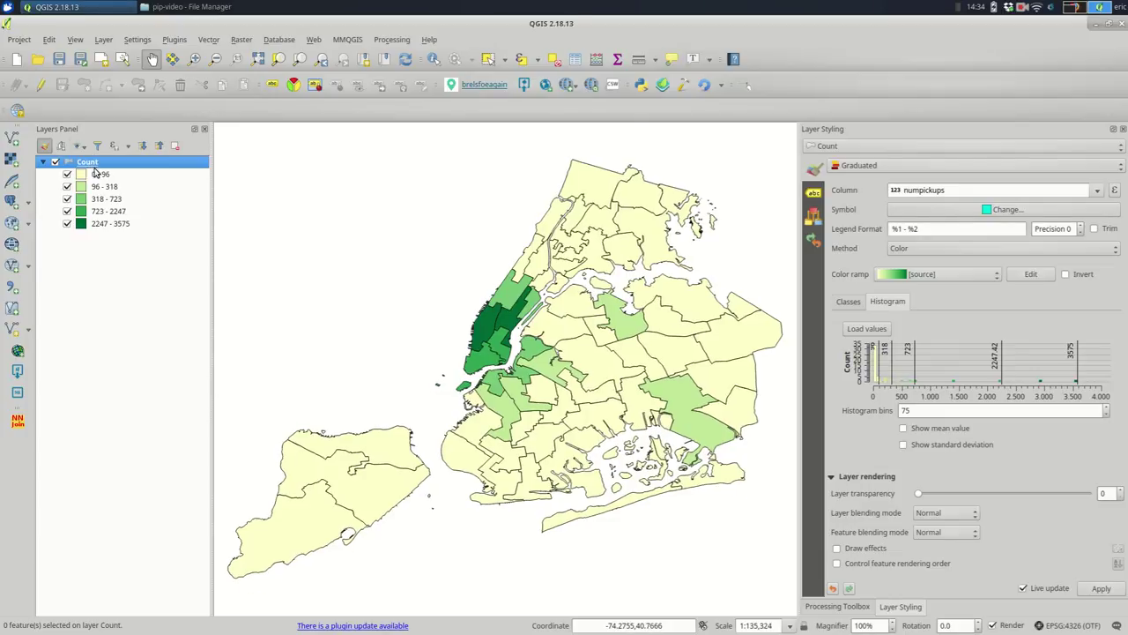
{"action": "right_click", "coordinate": [103, 164]}
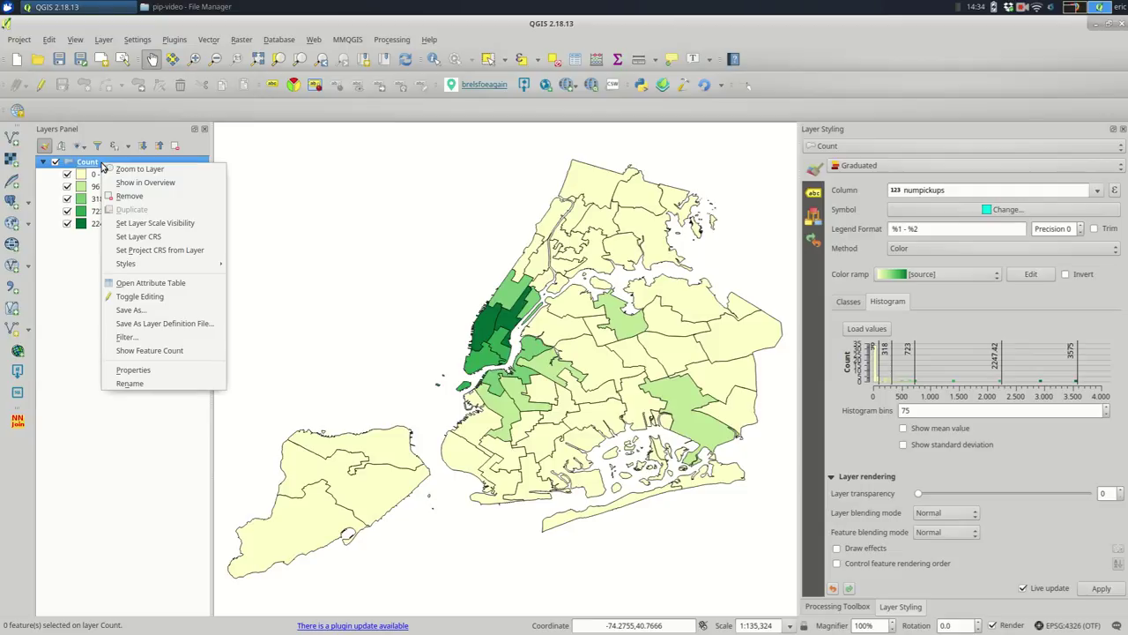
{"action": "left_click", "coordinate": [163, 310]}
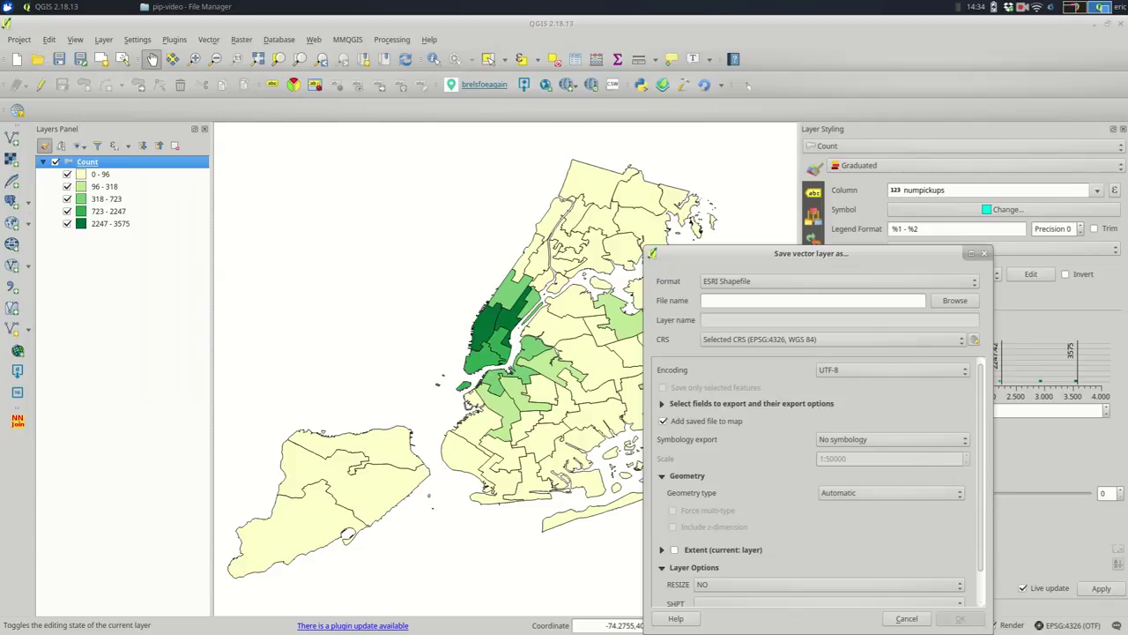
{"action": "left_click", "coordinate": [984, 254]}
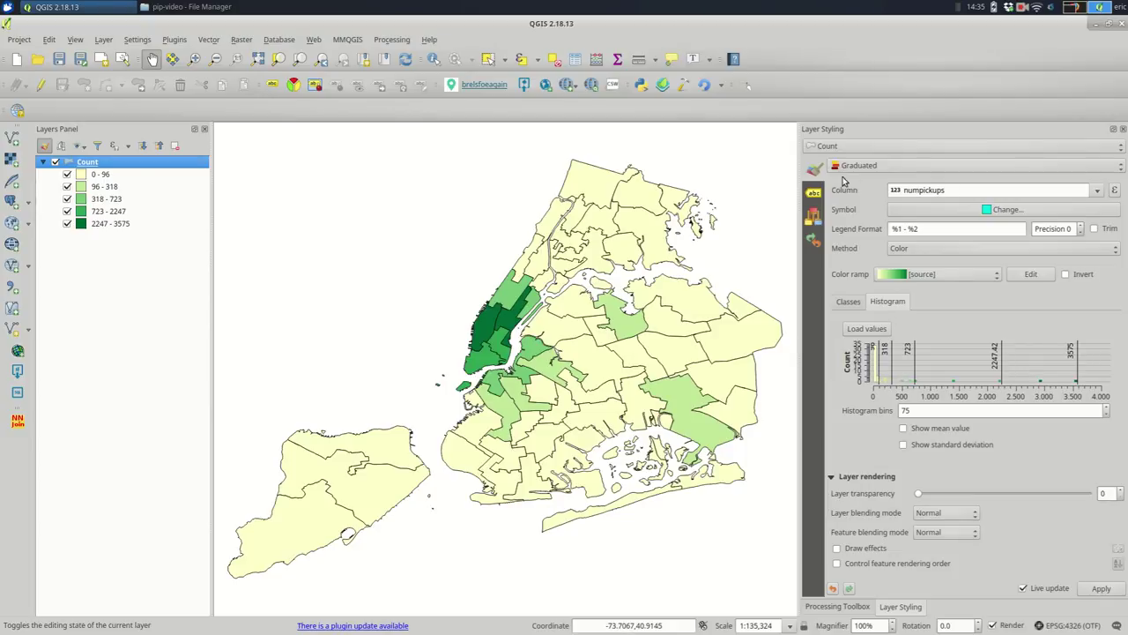
Step: Open Count points in polygon from the Processing Toolbox with Count as the polygons layer
{"action": "left_click", "coordinate": [848, 606]}
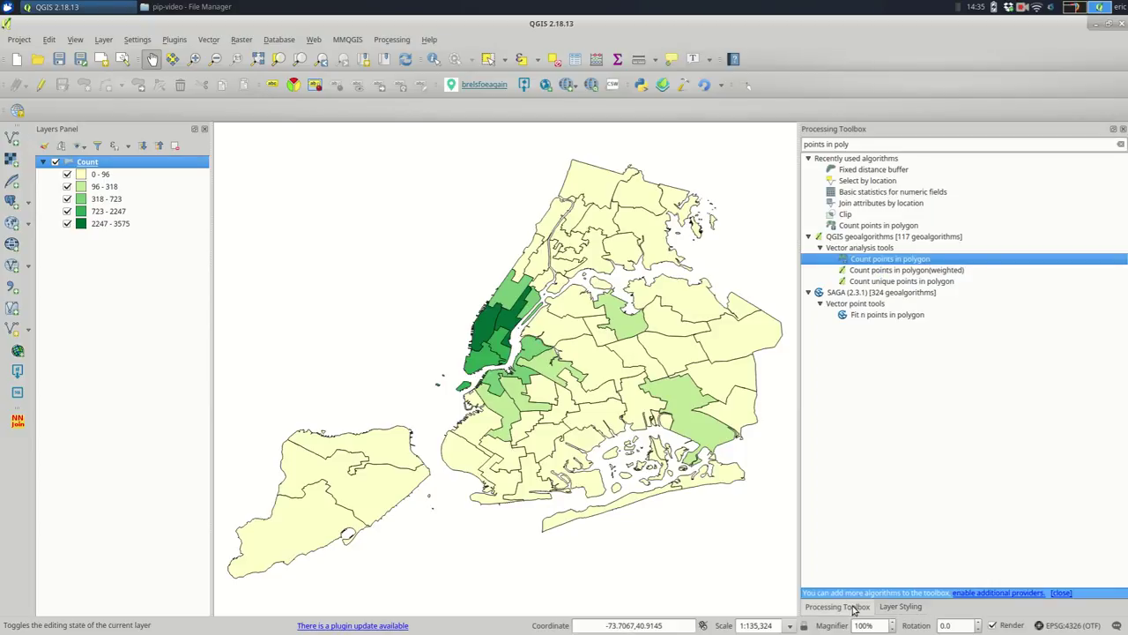
{"action": "double_click", "coordinate": [886, 259]}
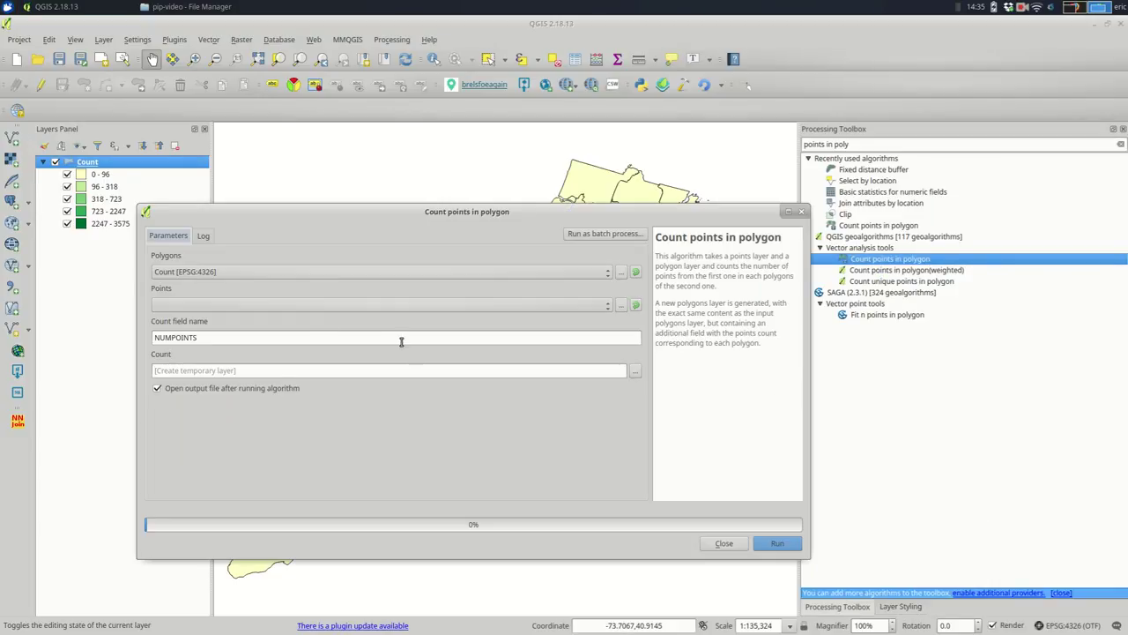
{"action": "left_click", "coordinate": [187, 370]}
{"action": "left_click", "coordinate": [812, 457]}
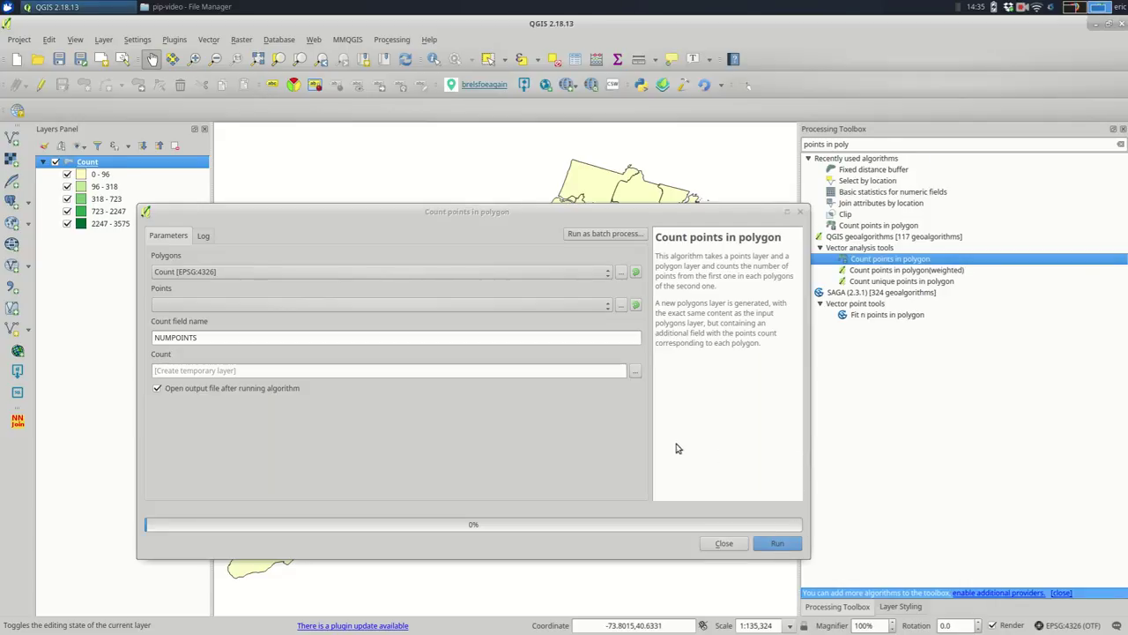